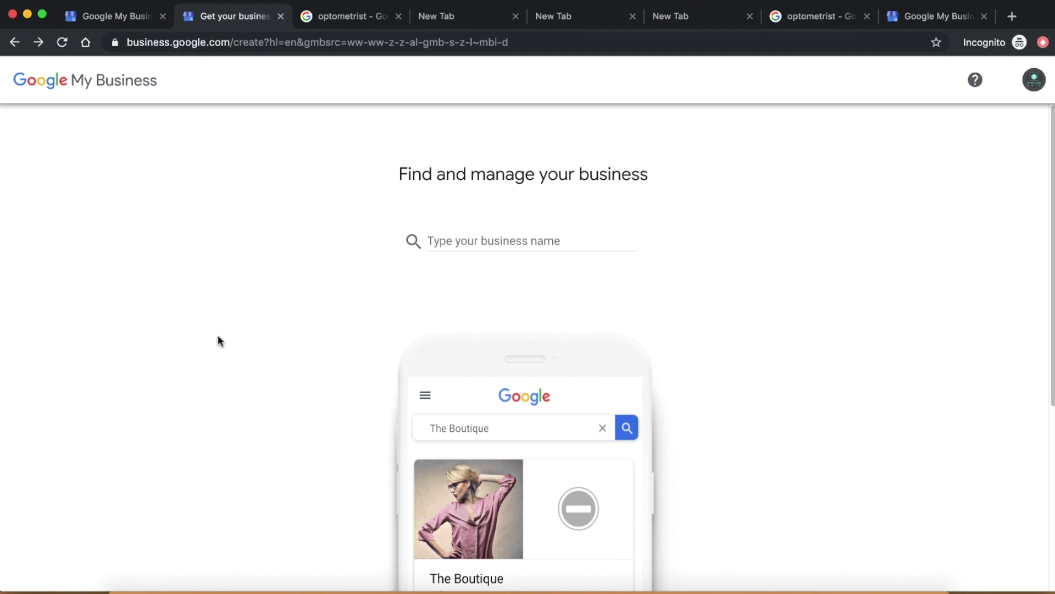
- Create a new business named Windsor Optometric Centre and choose to add a location customers can visit
scroll(218, 341, "down", 2)
scroll(218, 341, "up", 1)
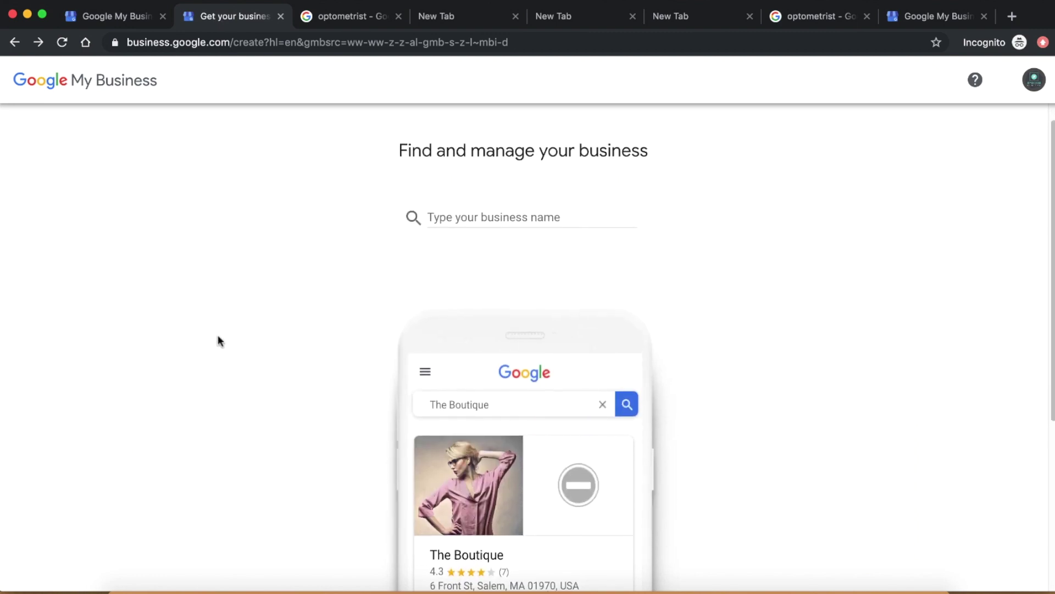
scroll(219, 341, "up", 1)
left_click(481, 245)
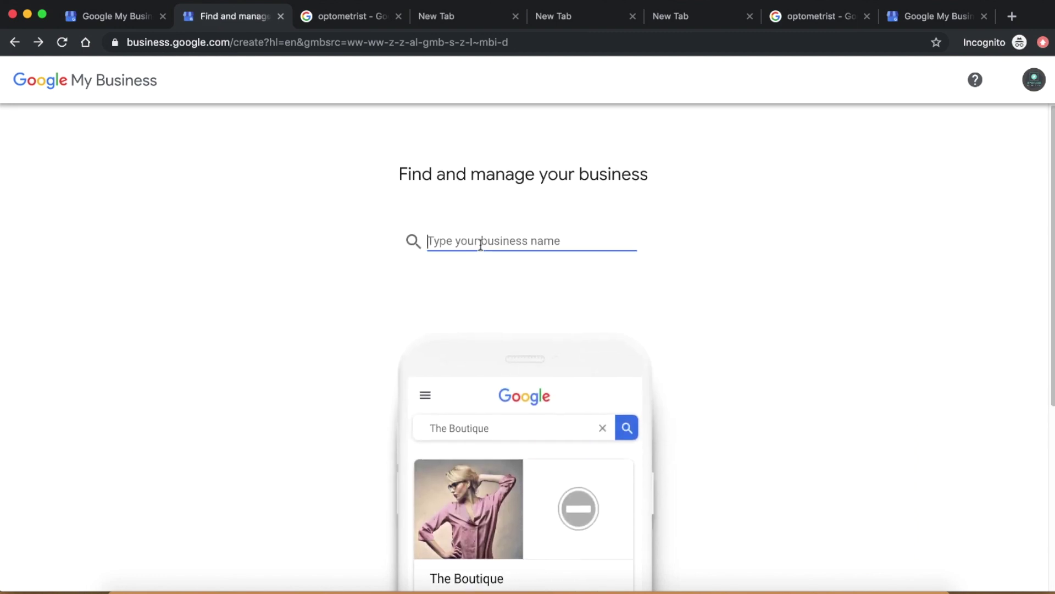
type("Windsor Optometric Centre")
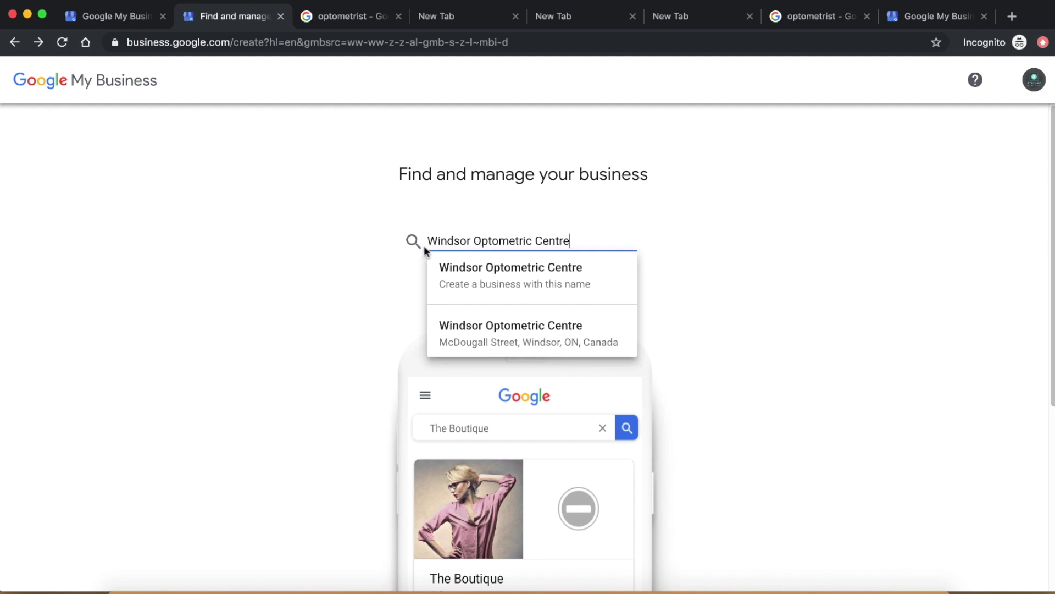
left_click(592, 270)
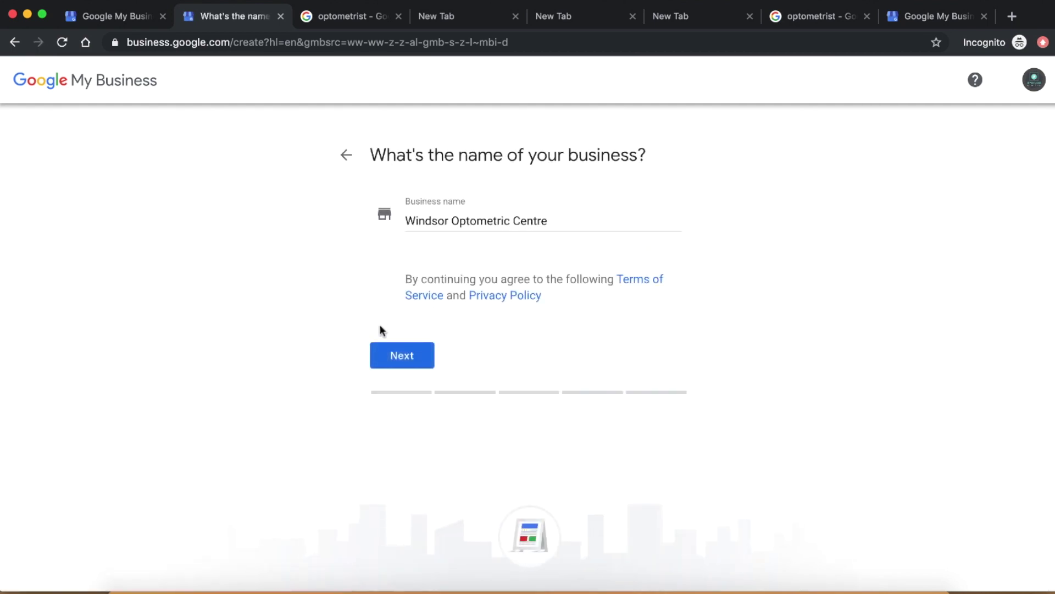
left_click(403, 365)
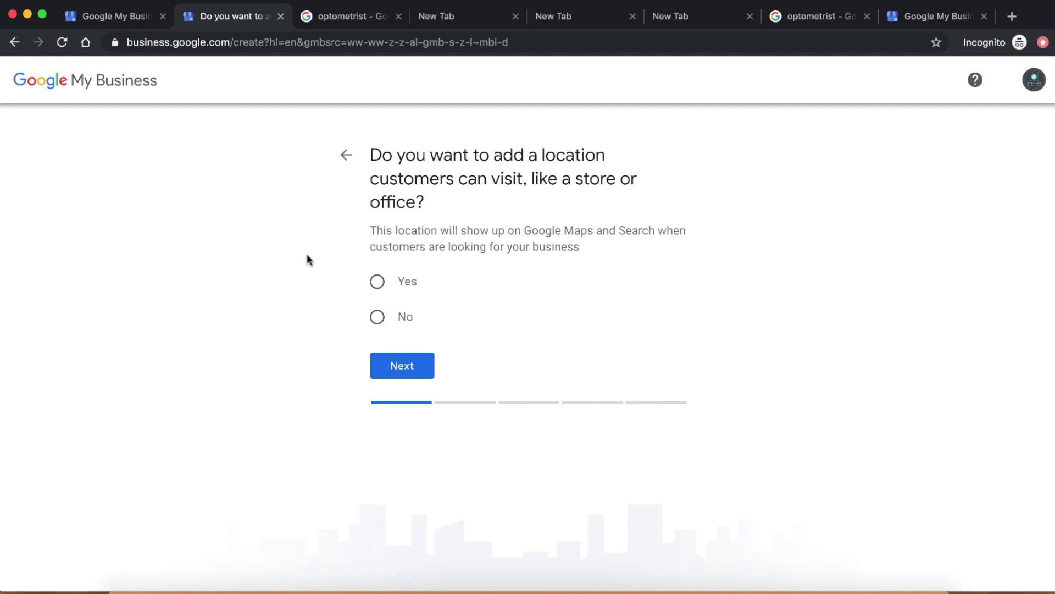
left_click(378, 281)
left_click(411, 368)
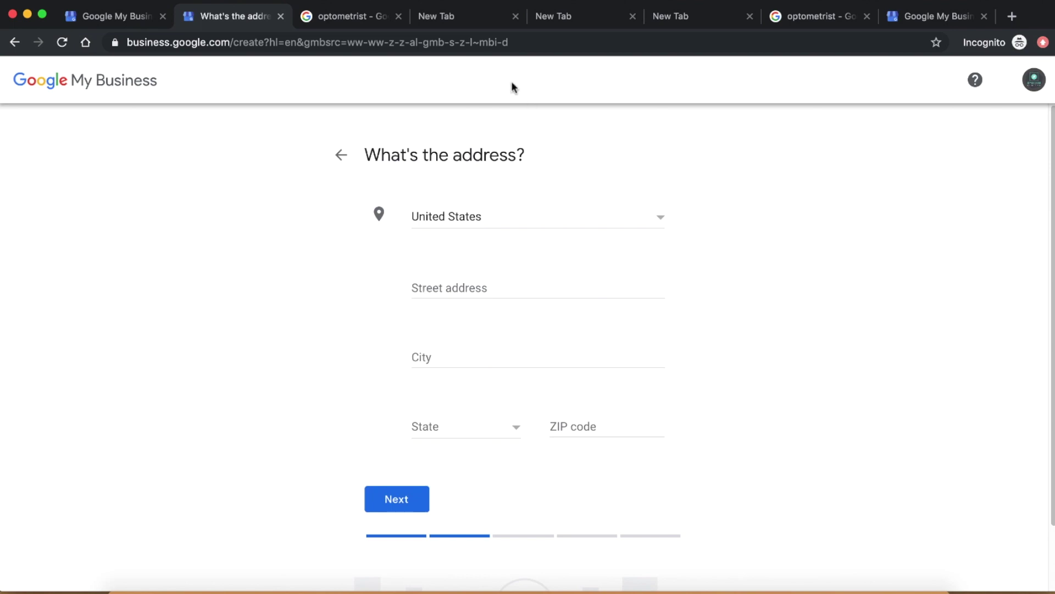
- Copy the business's street address from the other browser tab into the address form's street address field
key("super+4")
key("super+c")
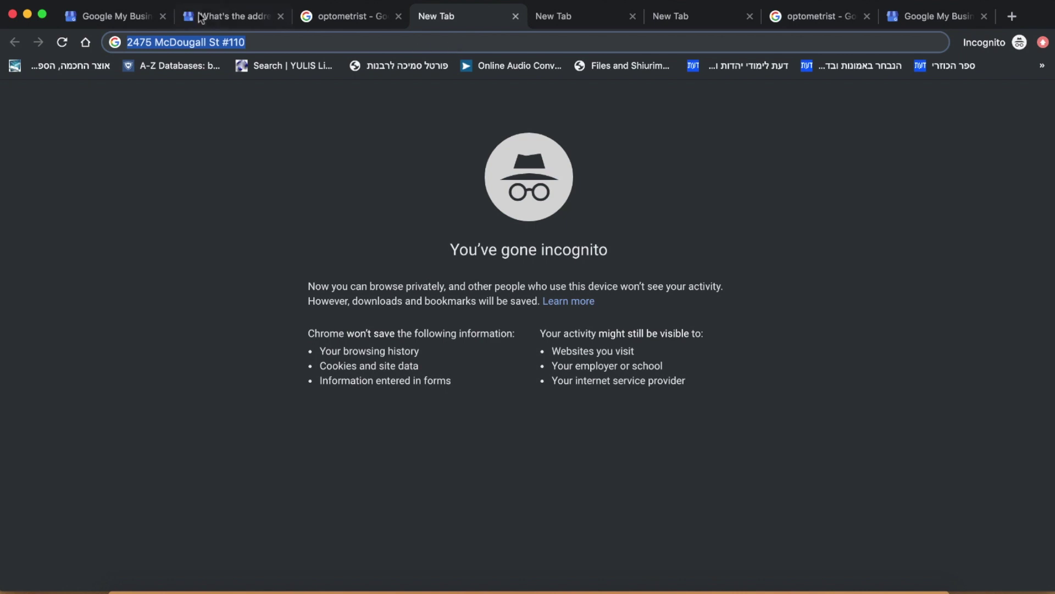
left_click(225, 18)
left_click(440, 288)
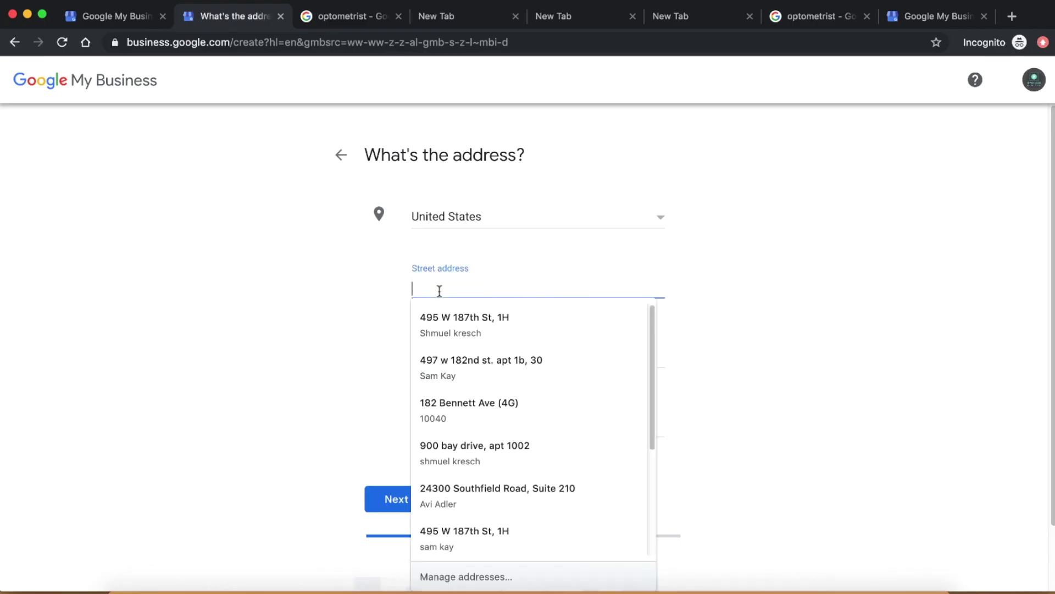
key("super+v")
- Set the country of the business address to Canada
left_click(474, 215)
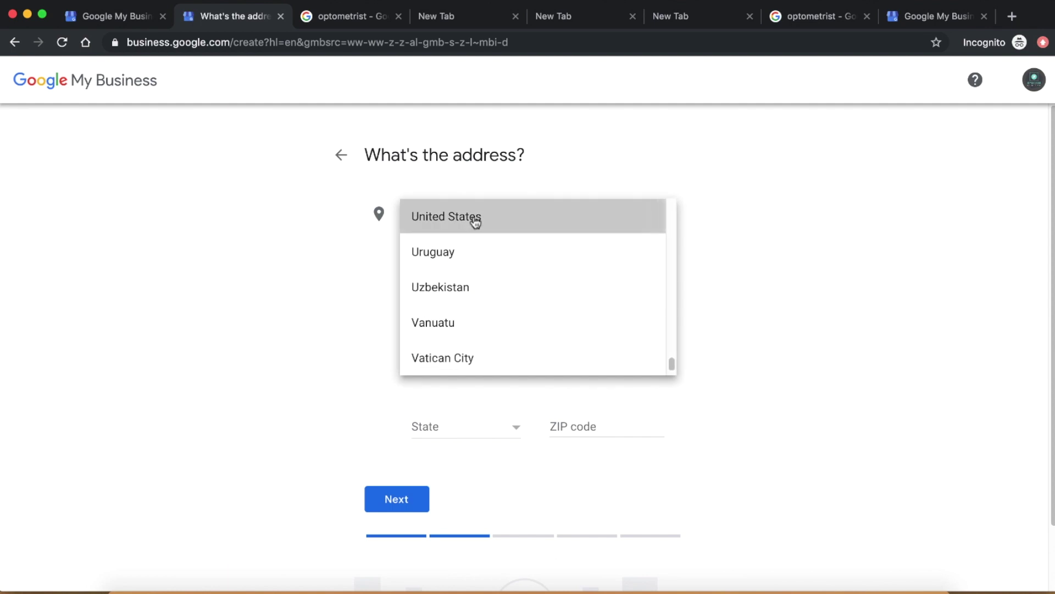
left_click(476, 222)
key("c")
left_click(476, 222)
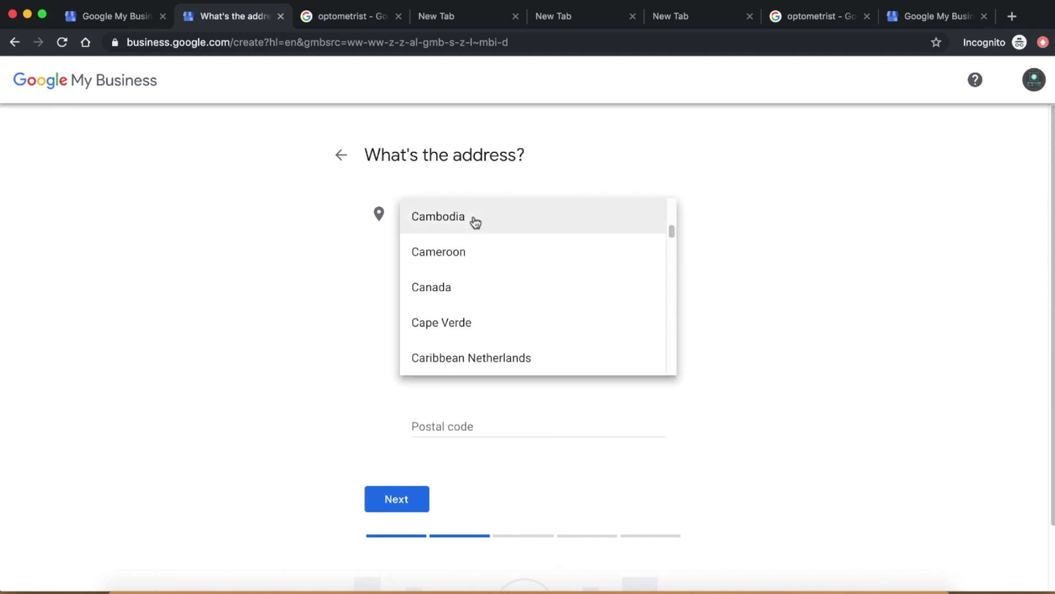
left_click(461, 286)
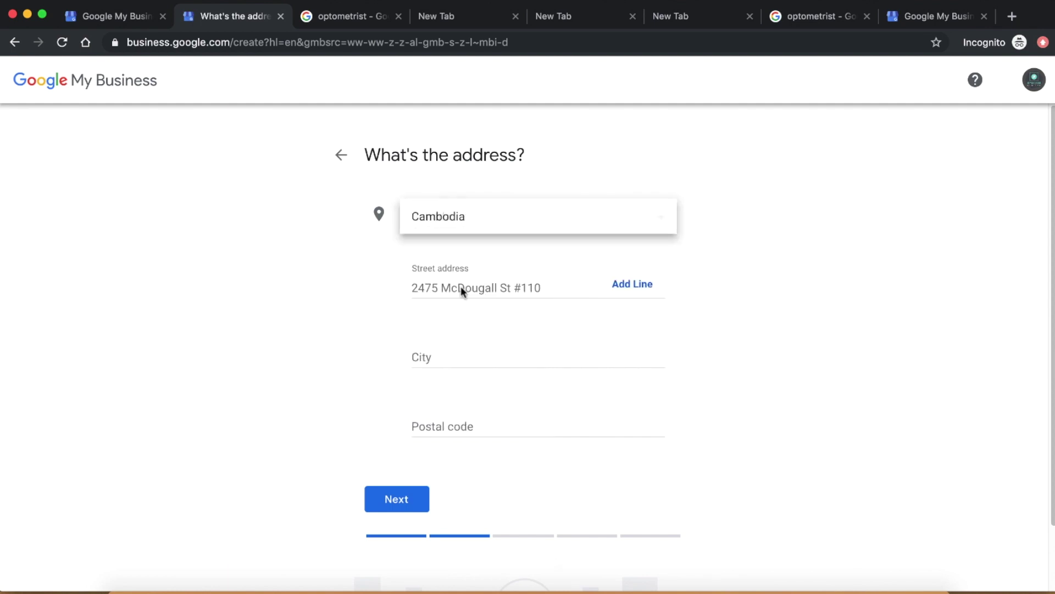
- Enter Windsor as the city and choose Ontario as the province of the business address
left_click(463, 355)
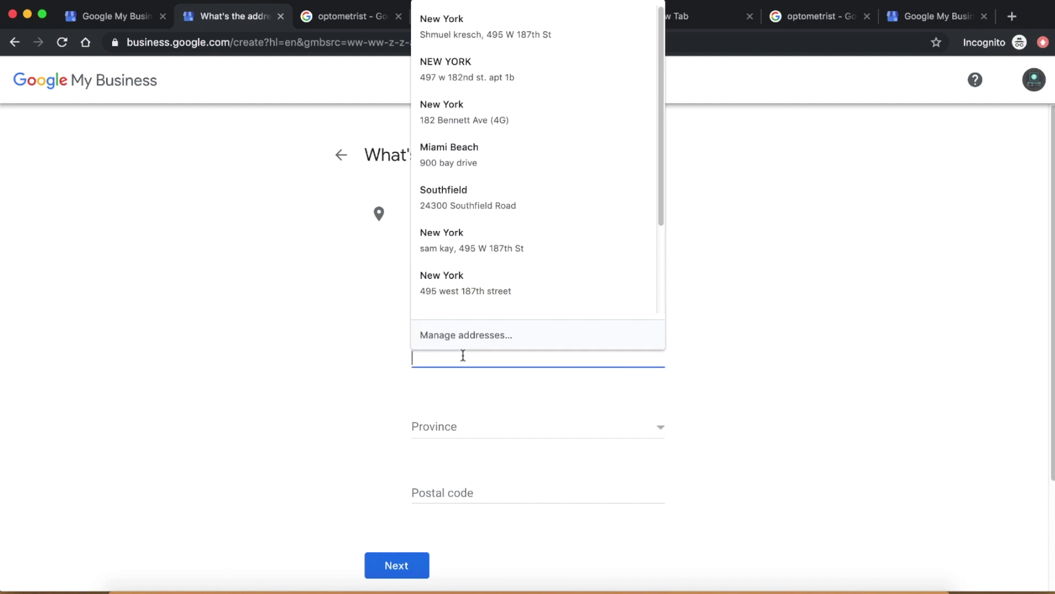
type("Windsor")
key("Tab")
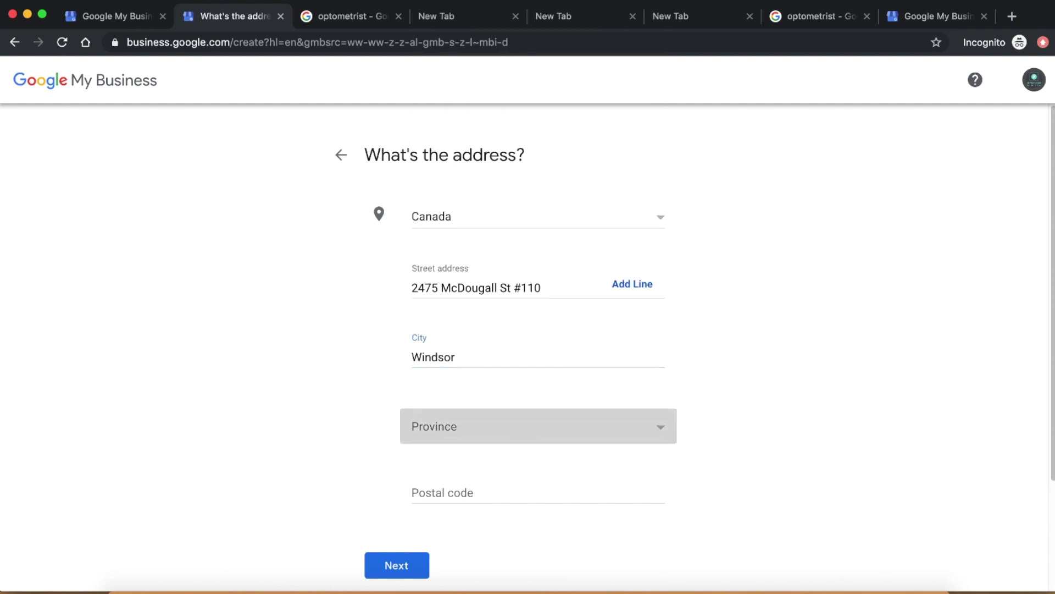
key("o")
key("Tab")
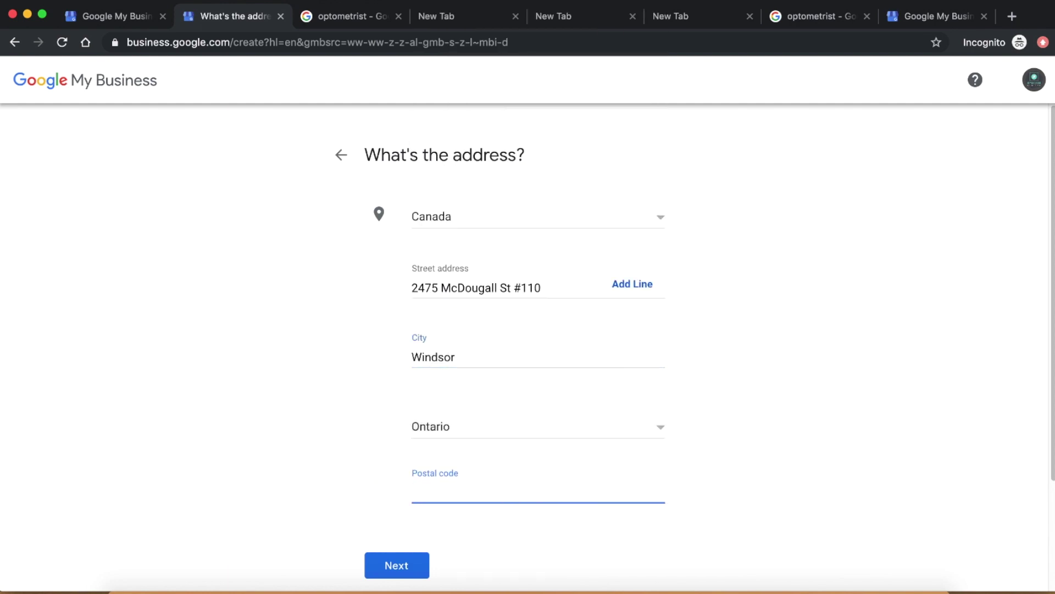
- Copy only the postal code from the other browser tab into the address form and submit the address
left_click(581, 16)
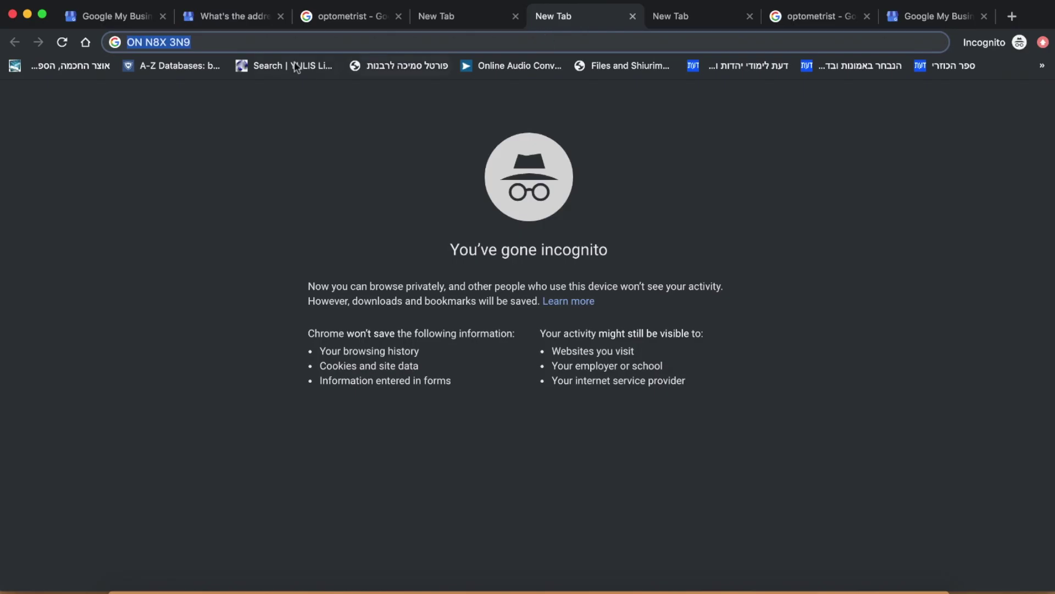
left_click_drag(265, 44, 148, 38)
key("super+c")
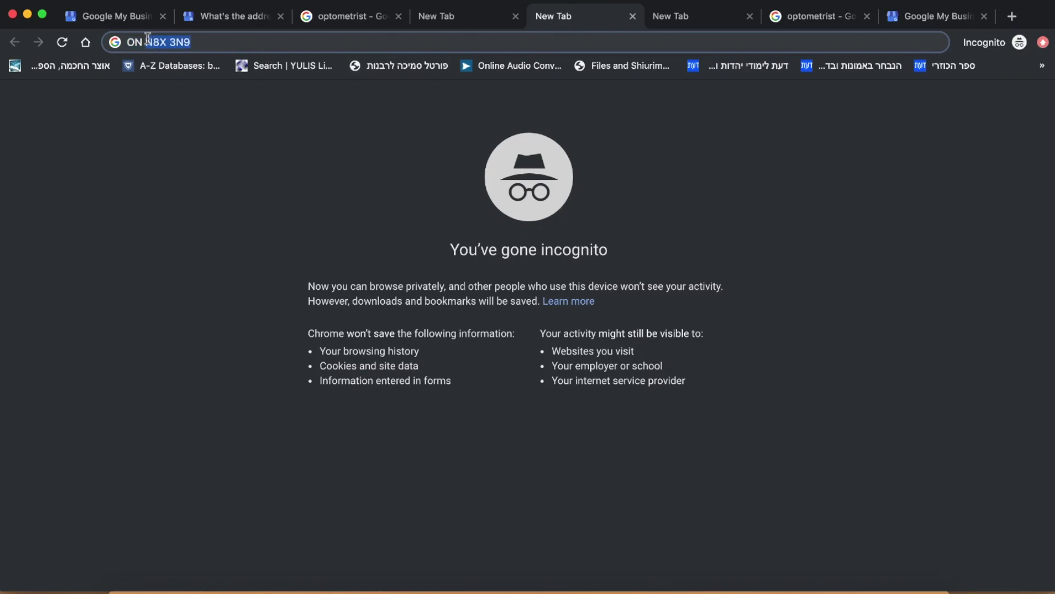
left_click(231, 17)
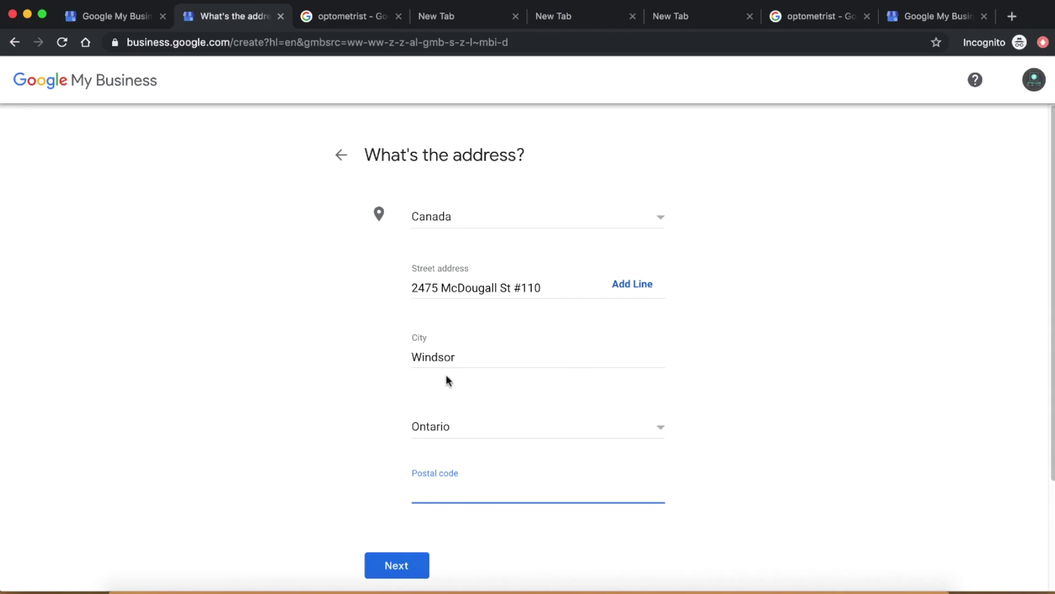
key("super+v")
left_click(392, 565)
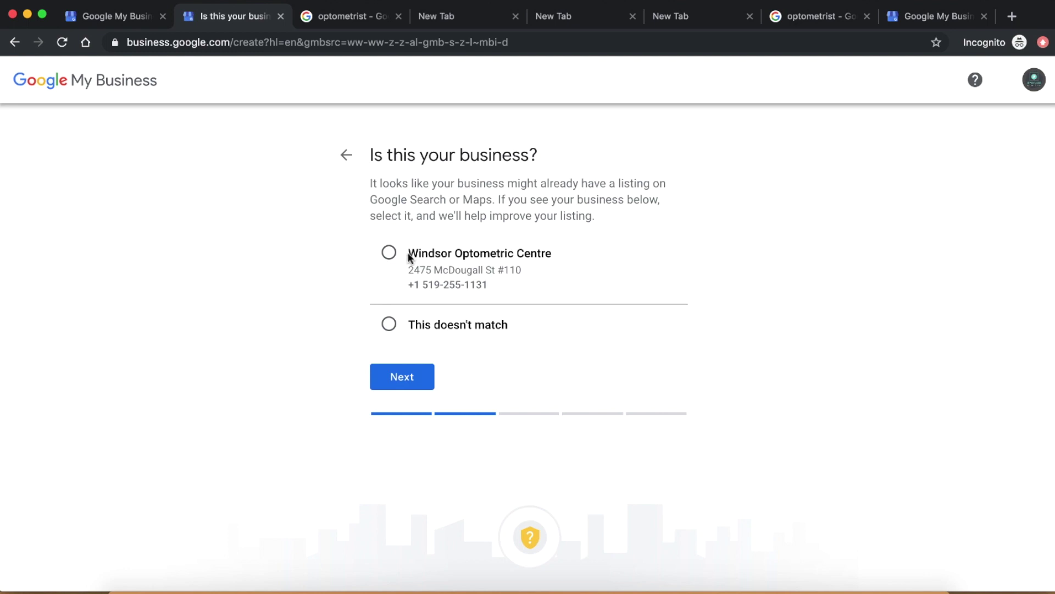
- Declare that the suggested existing listing doesn't match and that customers are not served outside this location
left_click_drag(408, 257, 552, 260)
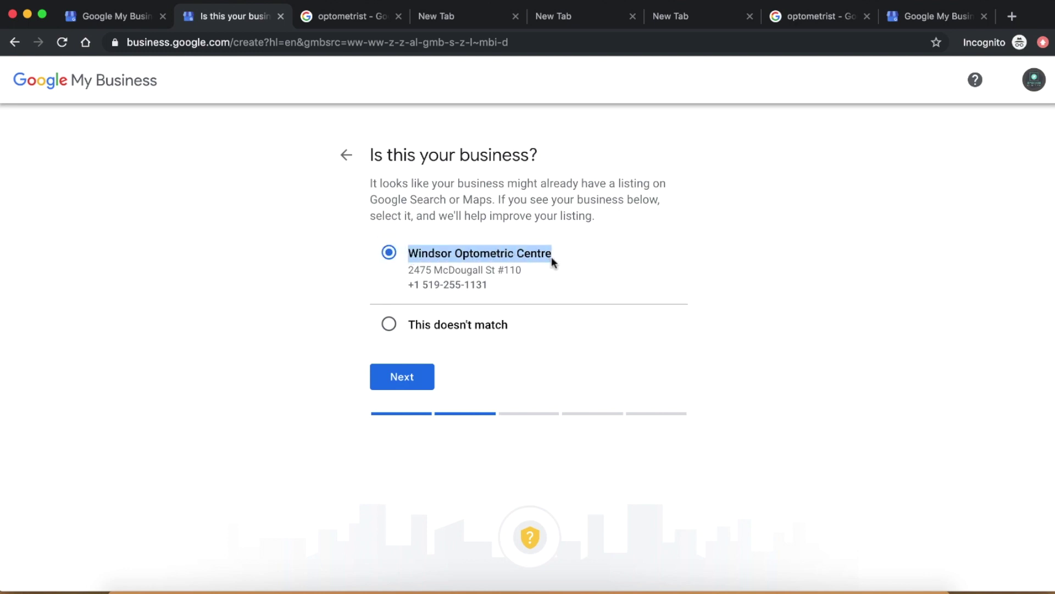
left_click(408, 272)
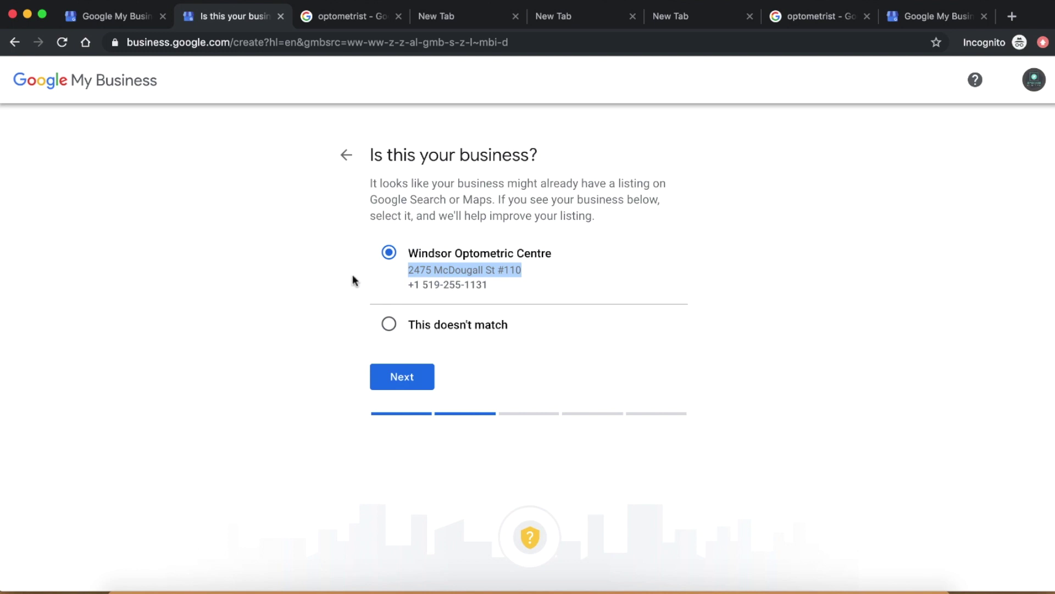
left_click_drag(405, 252, 558, 257)
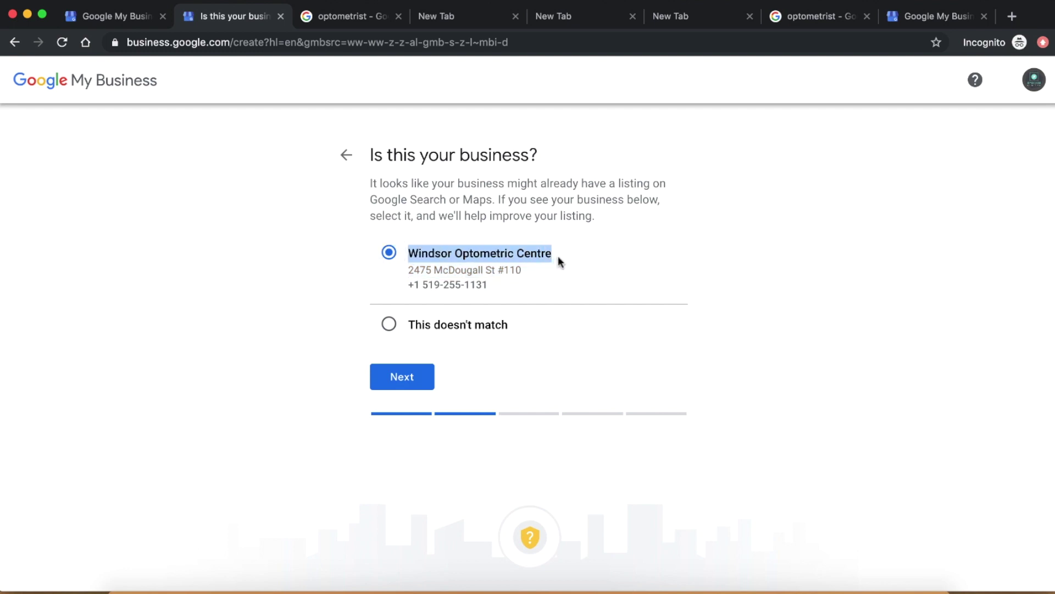
left_click(262, 297)
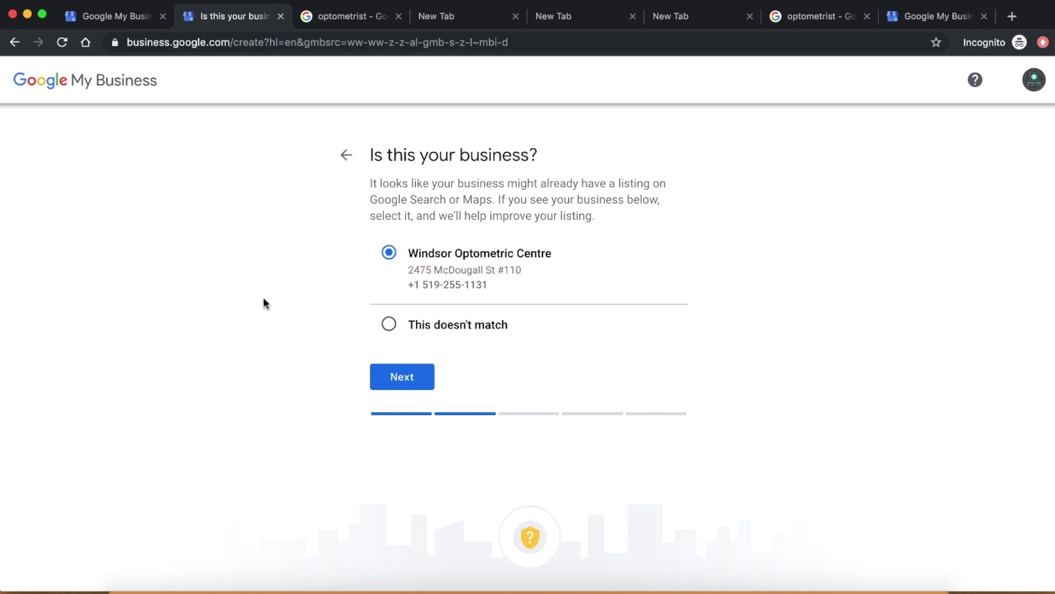
left_click(391, 330)
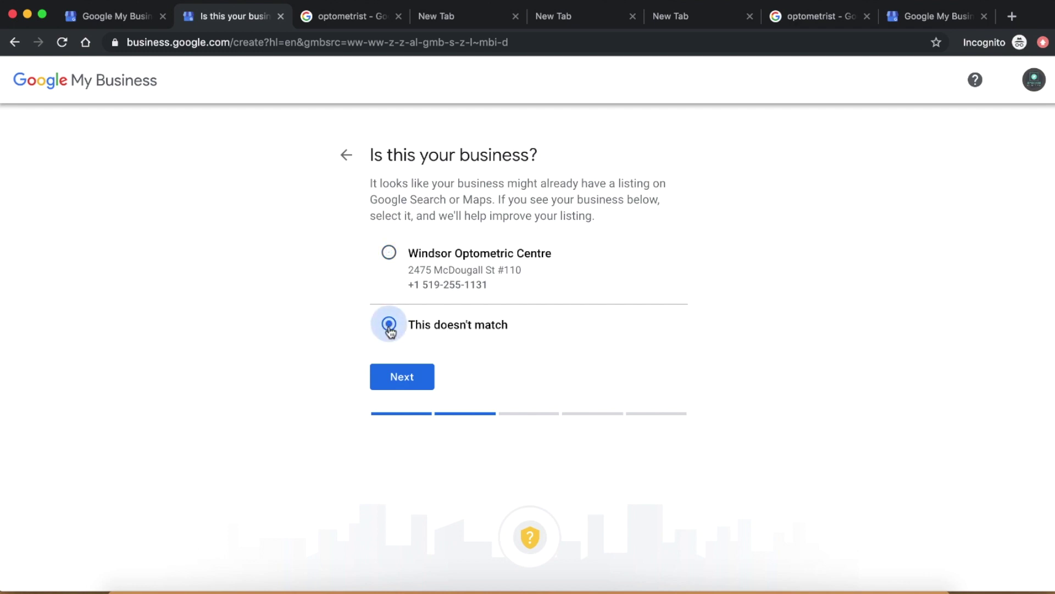
left_click(405, 379)
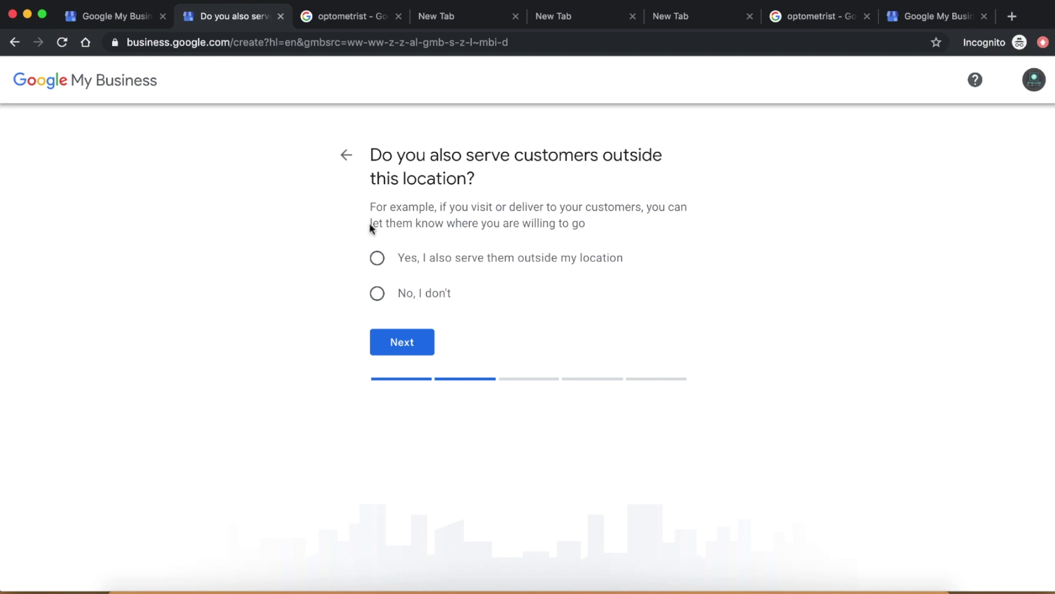
left_click(376, 294)
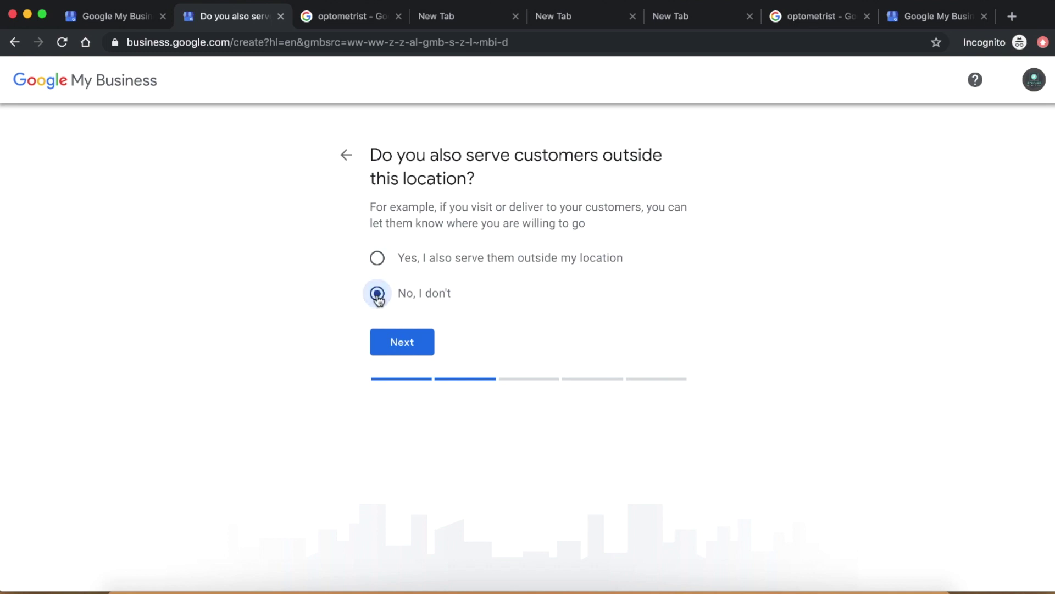
left_click(412, 343)
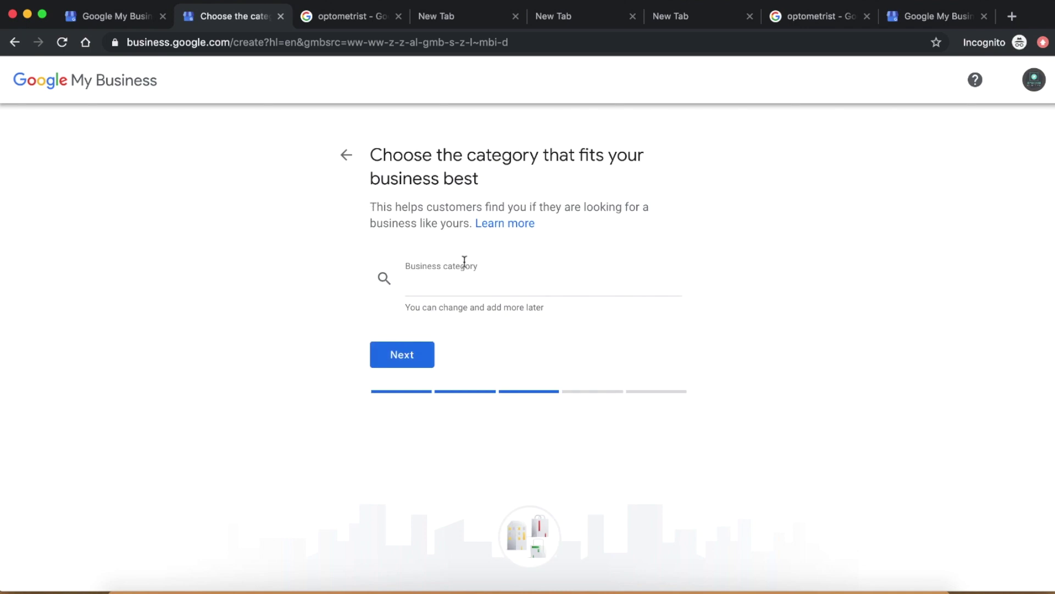
- Search the business categories for "attorn" and choose Attorney
left_click(487, 288)
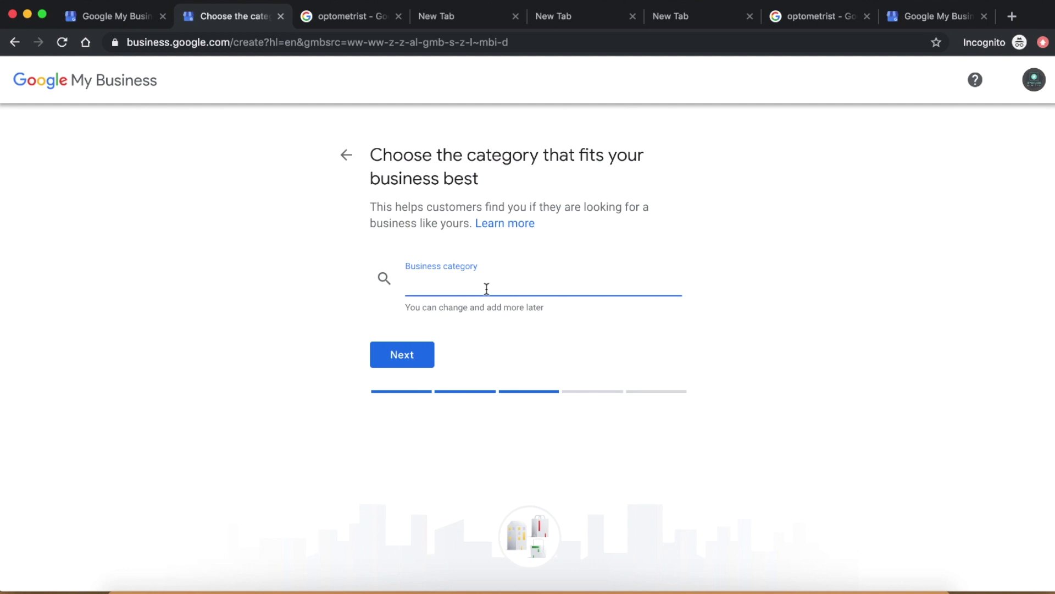
type("attorn")
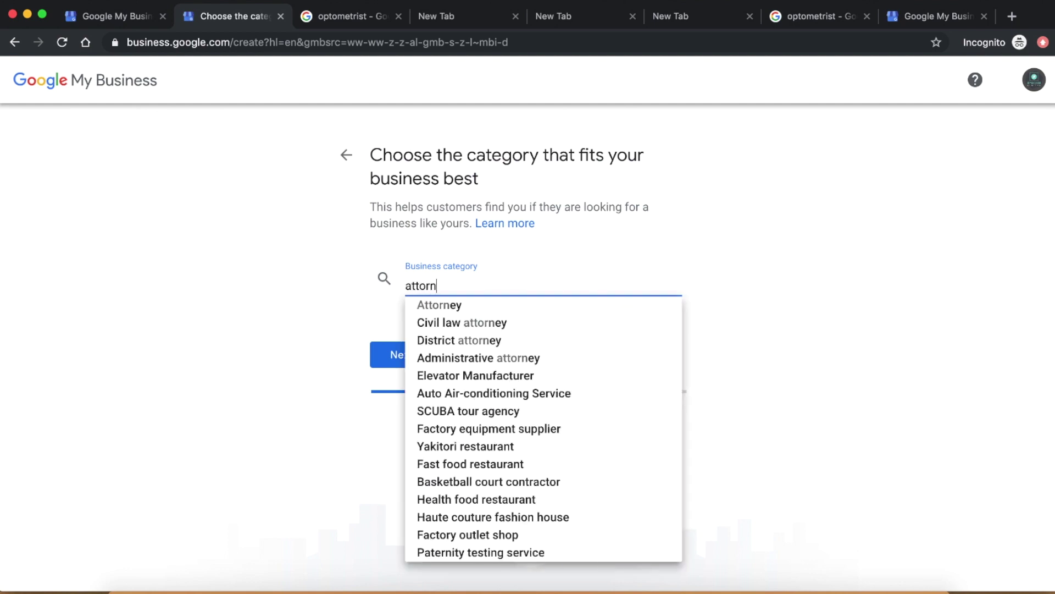
left_click(461, 304)
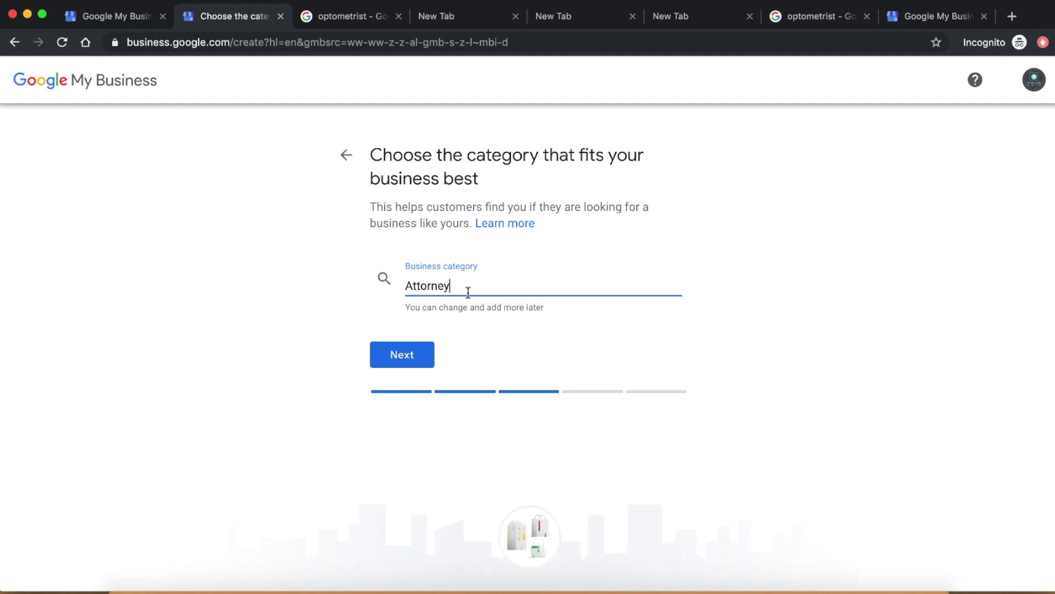
- Replace the business category with Optometrist
double_click(468, 292)
key("BackSpace")
type("opt")
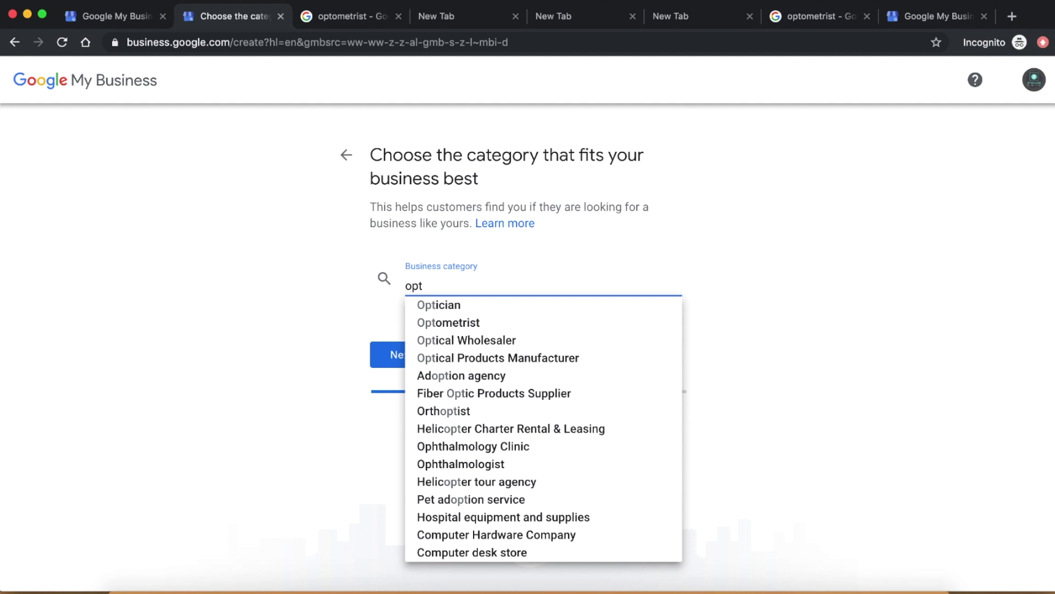
type("o")
left_click(449, 304)
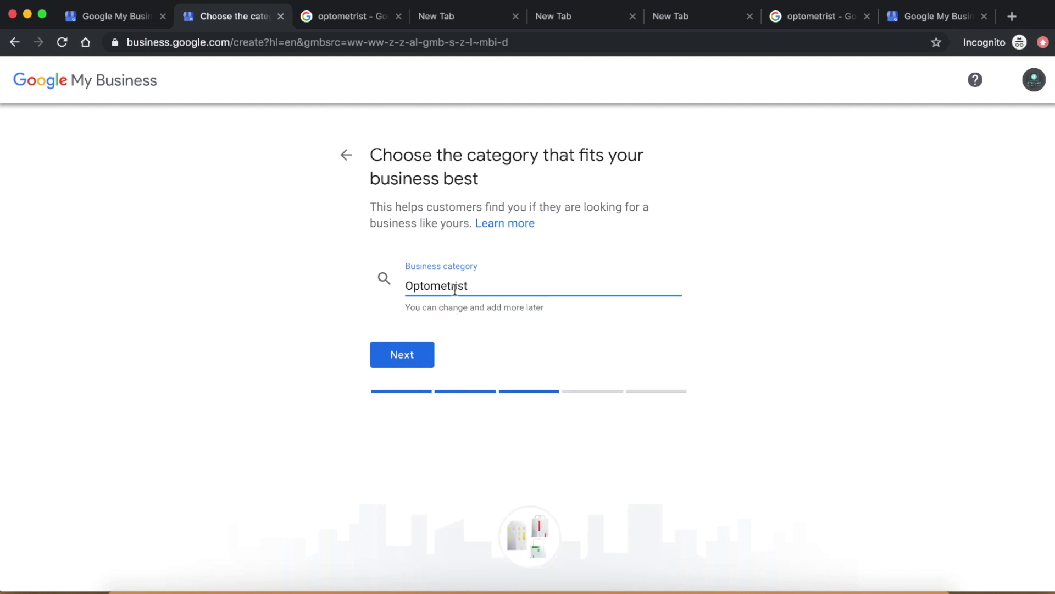
- Change the business category to Optician
double_click(455, 290)
type("optic")
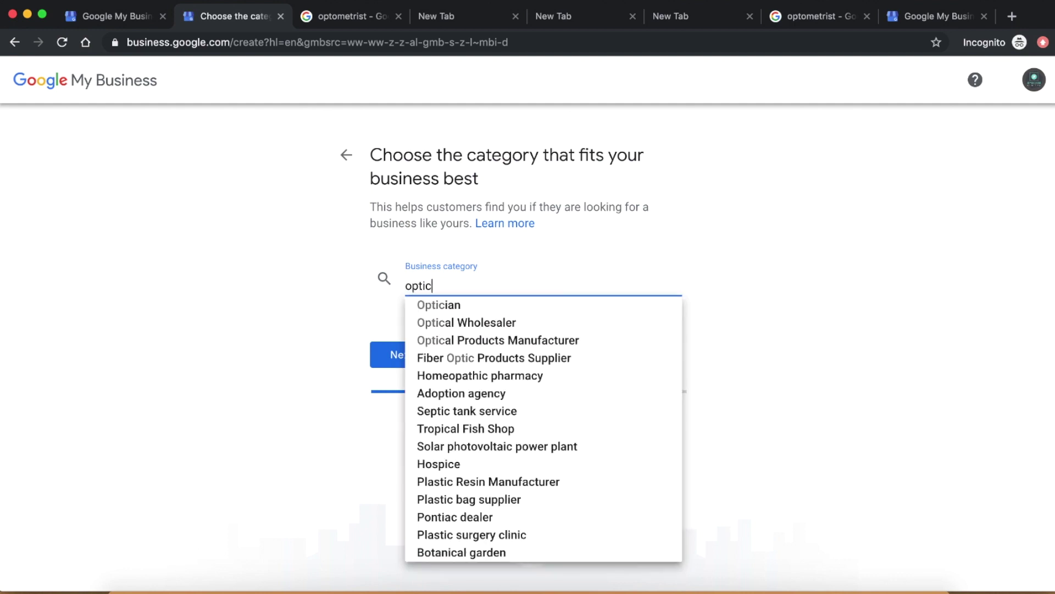
left_click(454, 305)
- Search the business categories for "eyec" and choose Eye Care Clinic
double_click(462, 288)
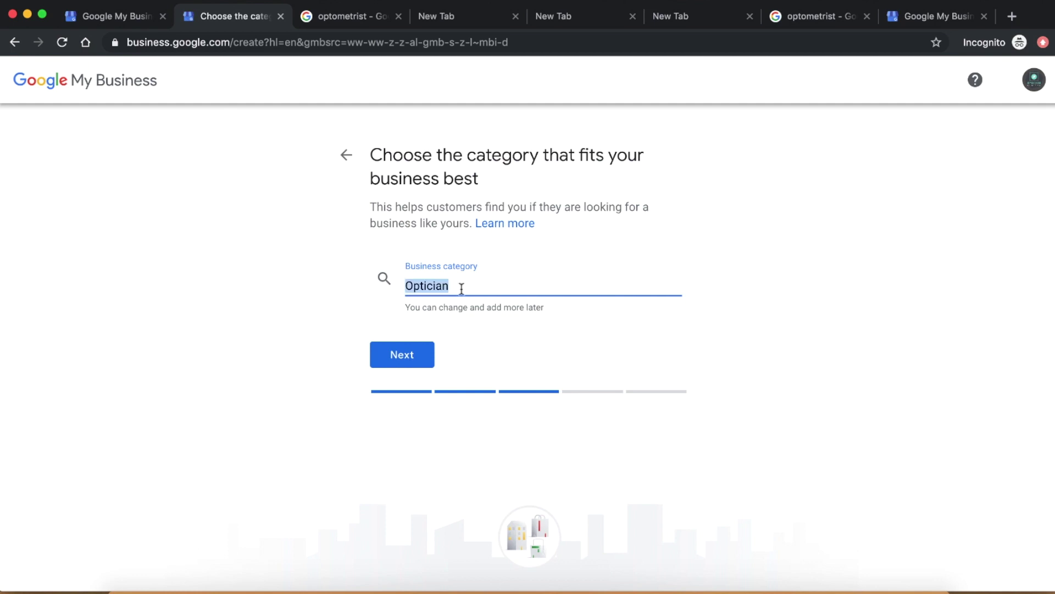
type("eyec")
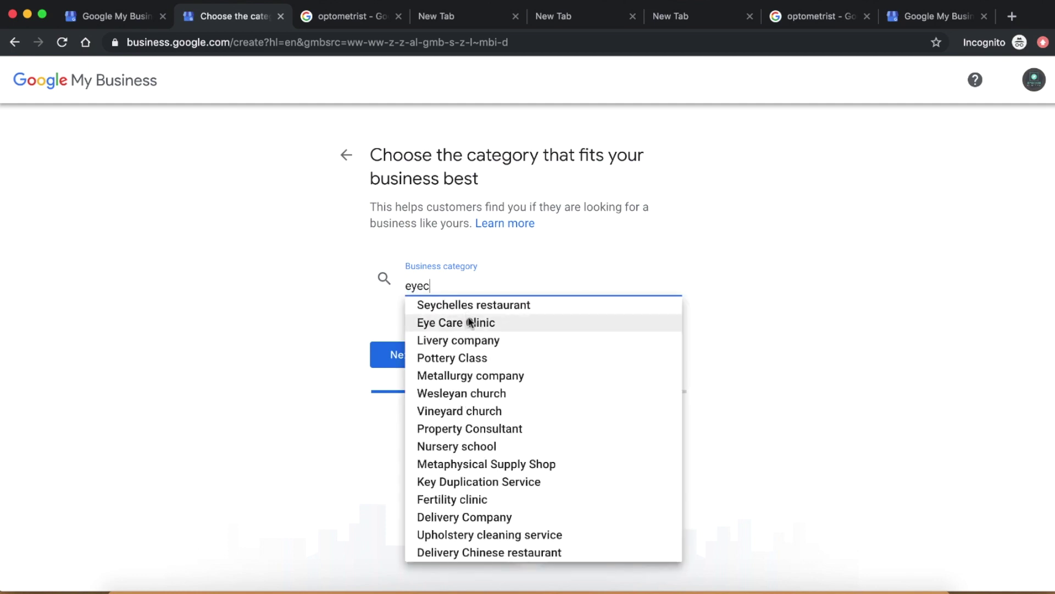
left_click(481, 323)
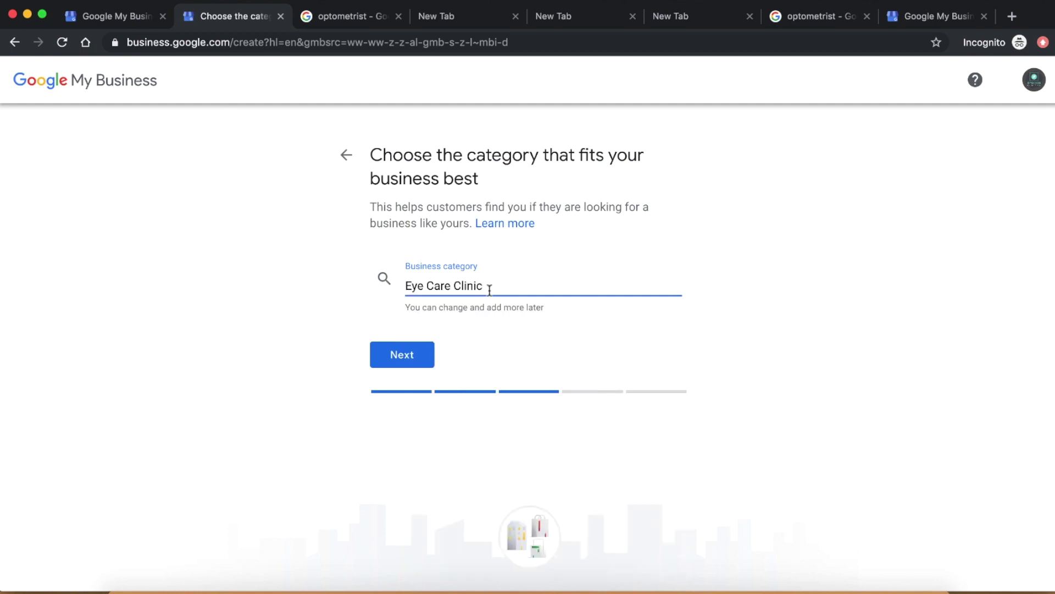
- Search the business categories for "opt" and choose Optician
left_click_drag(489, 291, 405, 288)
key("BackSpace")
type("opt")
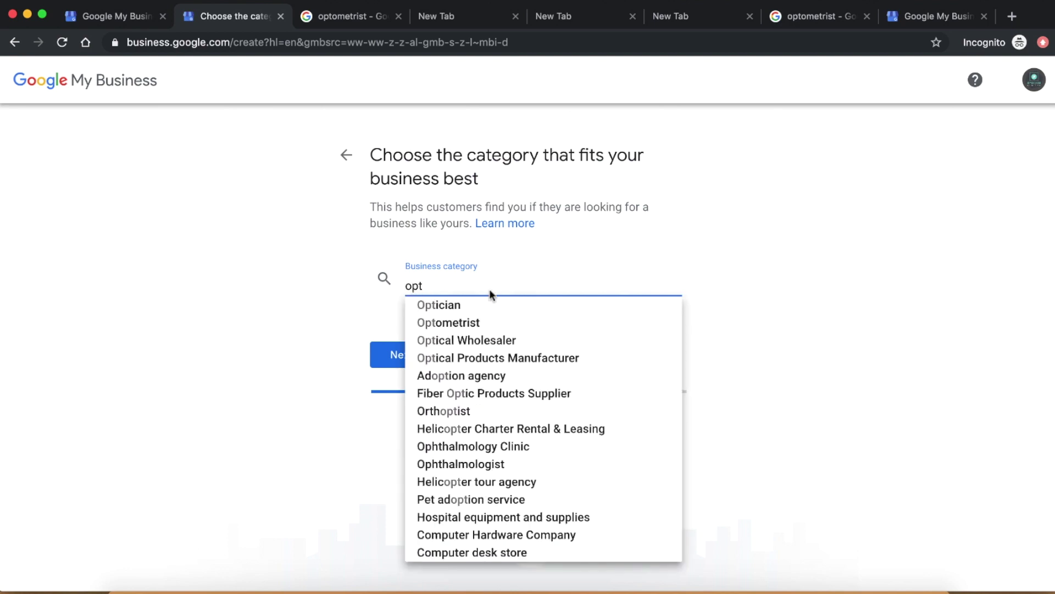
left_click(484, 310)
- Change the business category to Optometrist and continue to the contact details
double_click(486, 290)
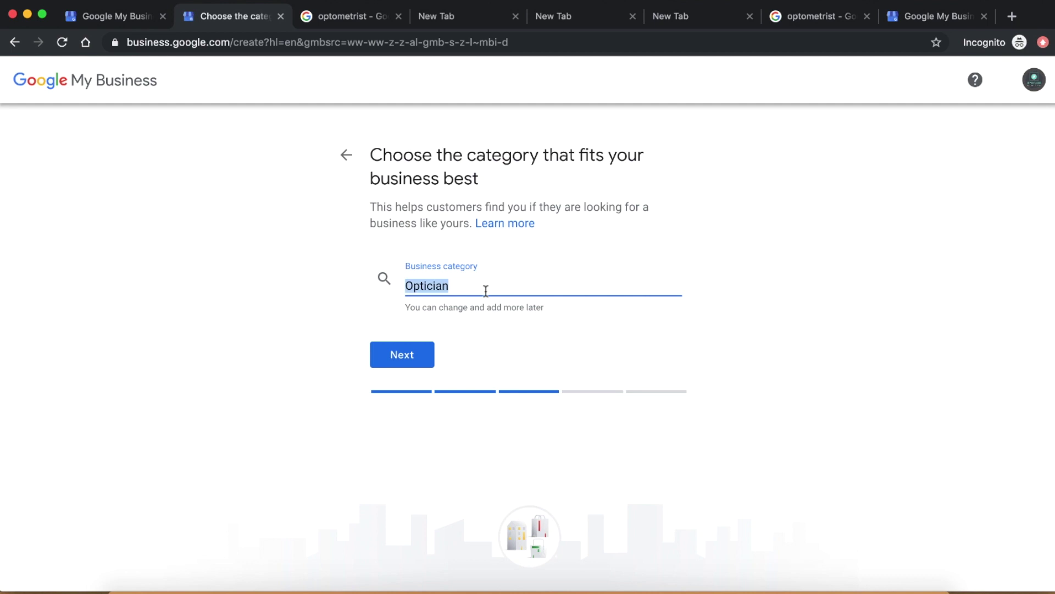
type("opto")
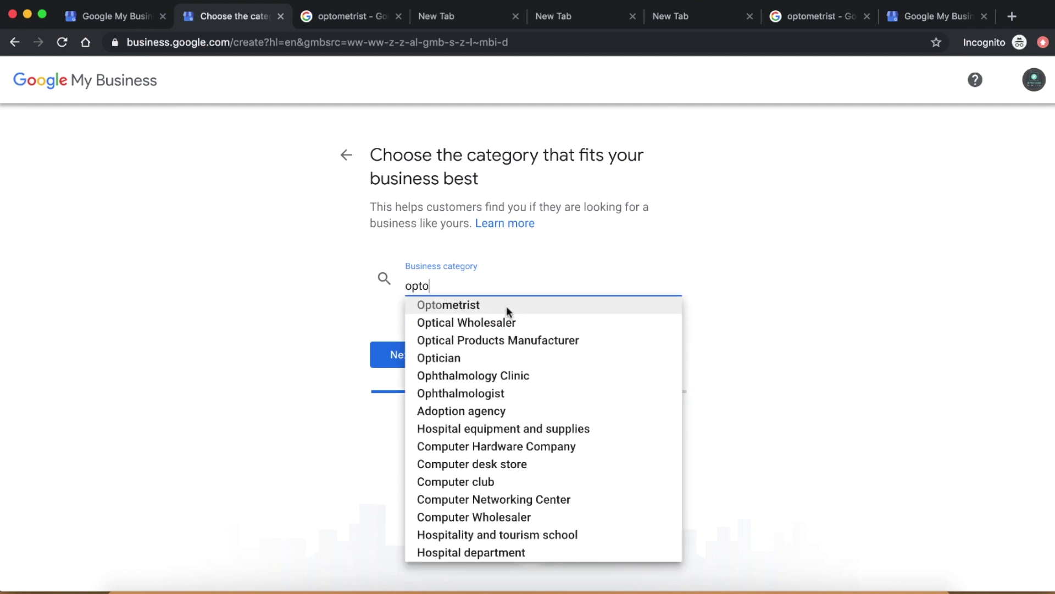
left_click(506, 306)
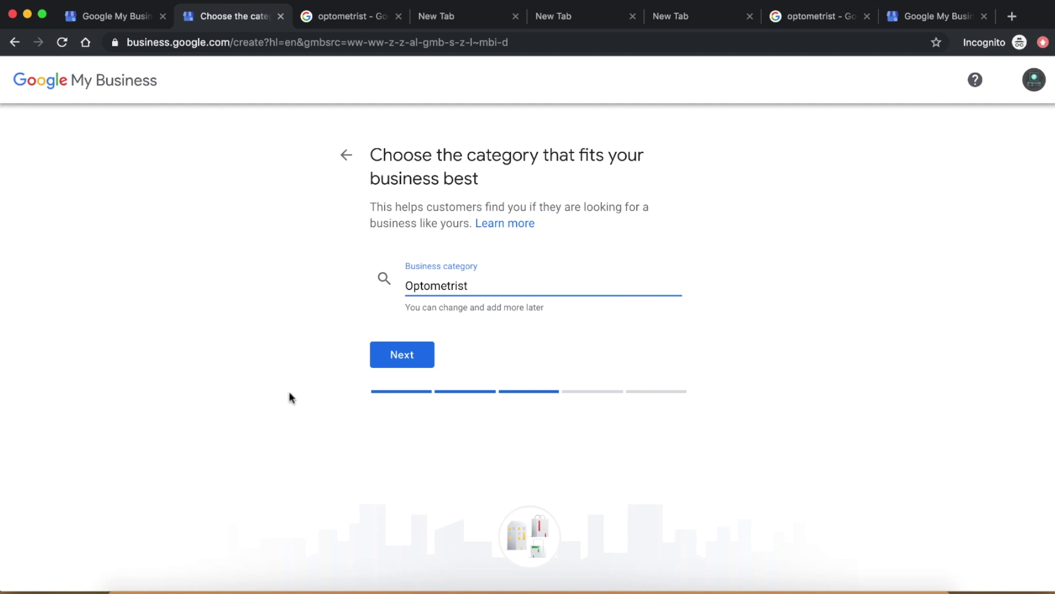
left_click(404, 356)
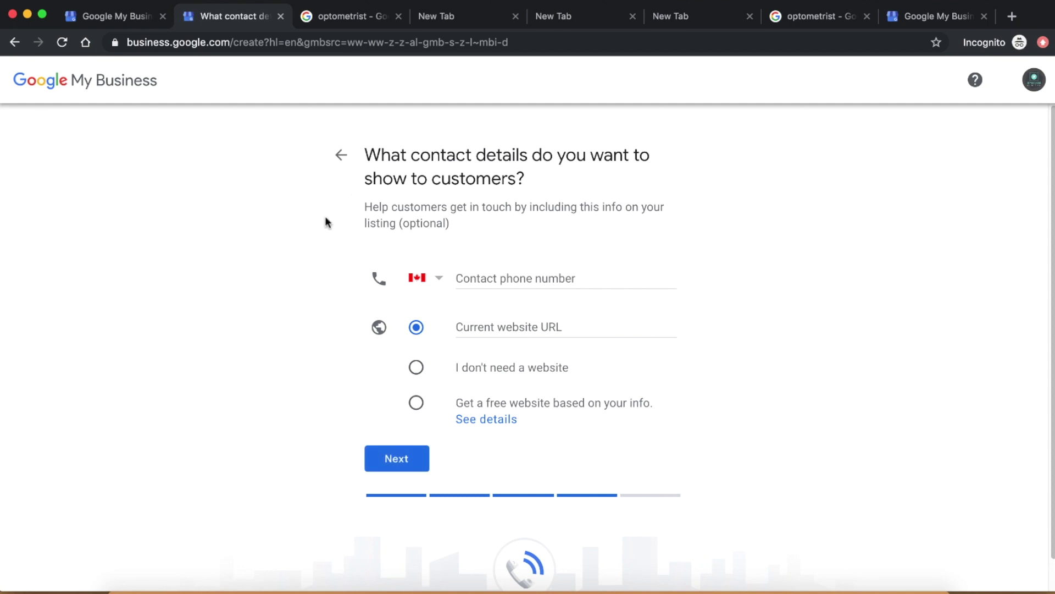
- Leave the optional phone number and website blank and finish setting up the listing
left_click(466, 278)
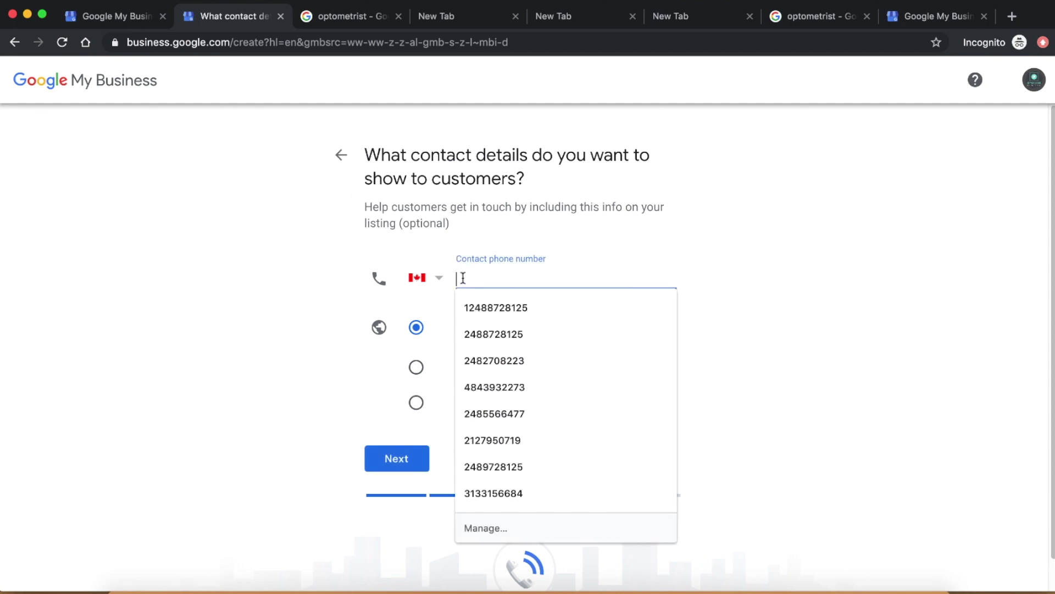
left_click(269, 336)
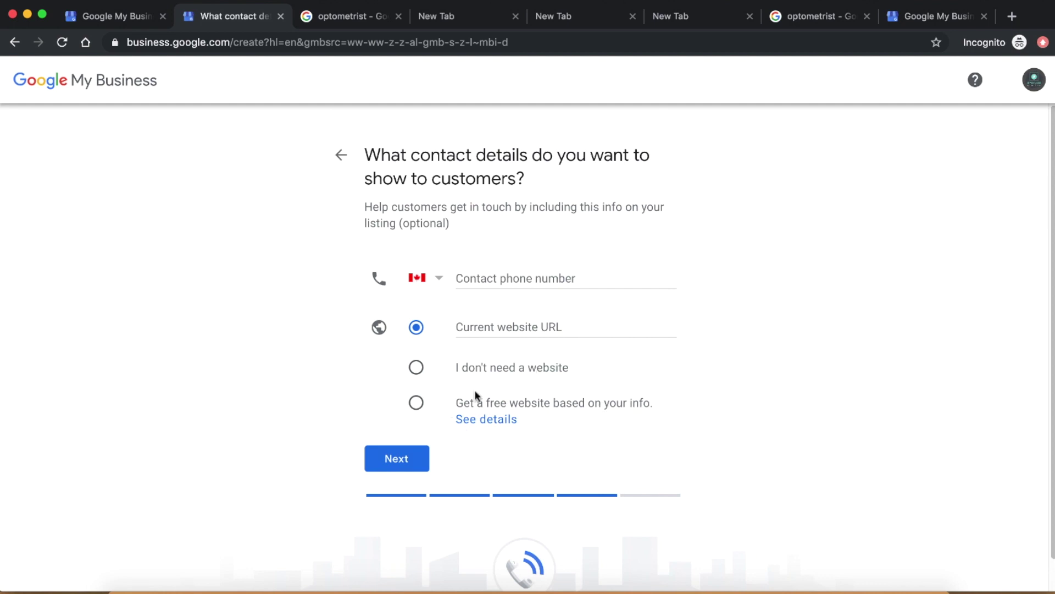
left_click(391, 464)
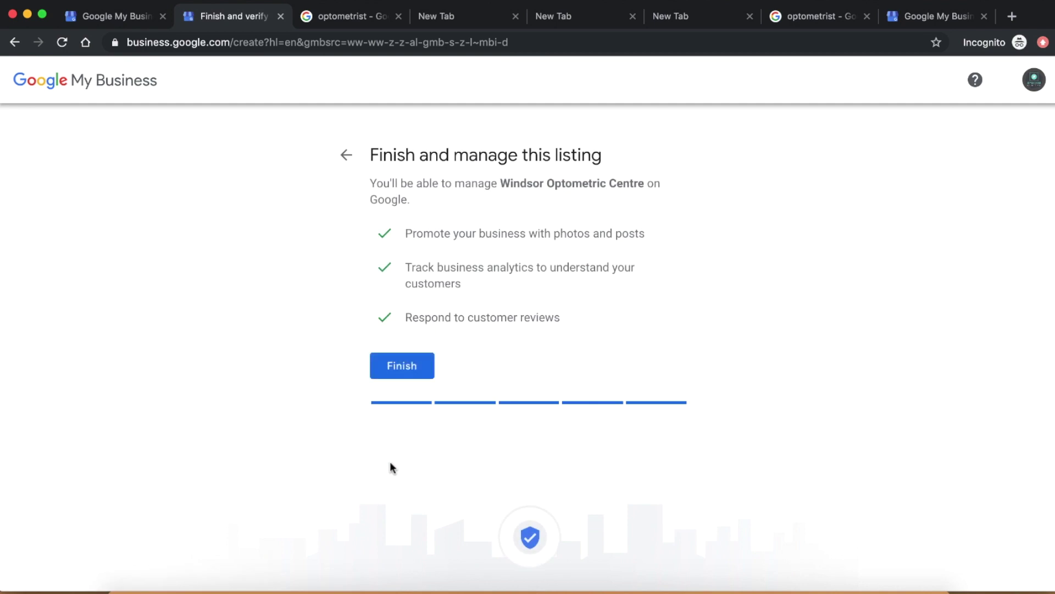
left_click(404, 373)
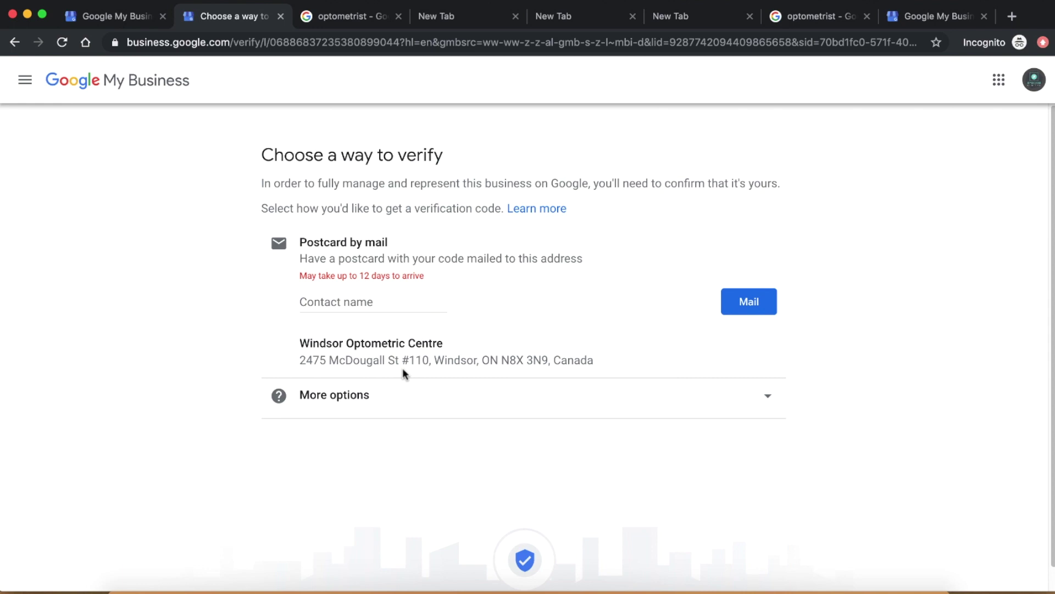
- Enter a contact name for the postcard verification, check the mailing address, and choose to verify the listing later
left_click(382, 301)
type("Sam")
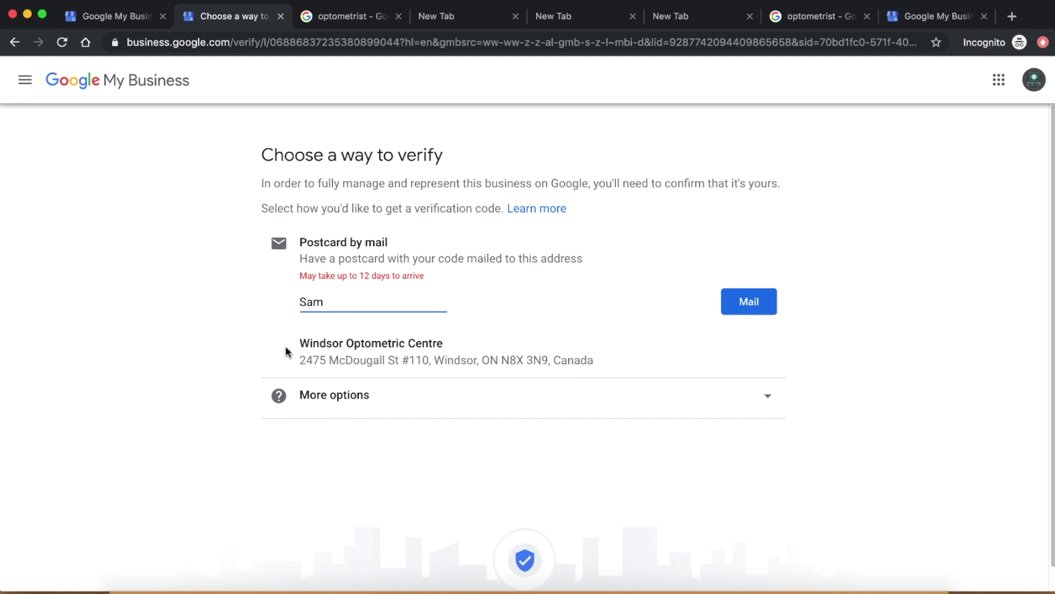
left_click_drag(299, 340, 624, 365)
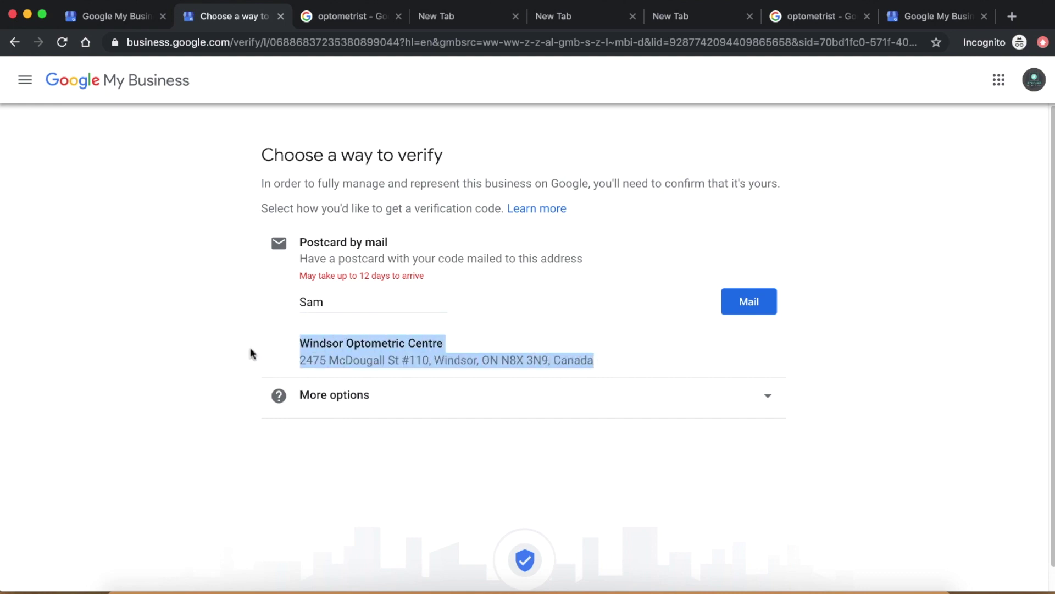
left_click(192, 350)
left_click(438, 401)
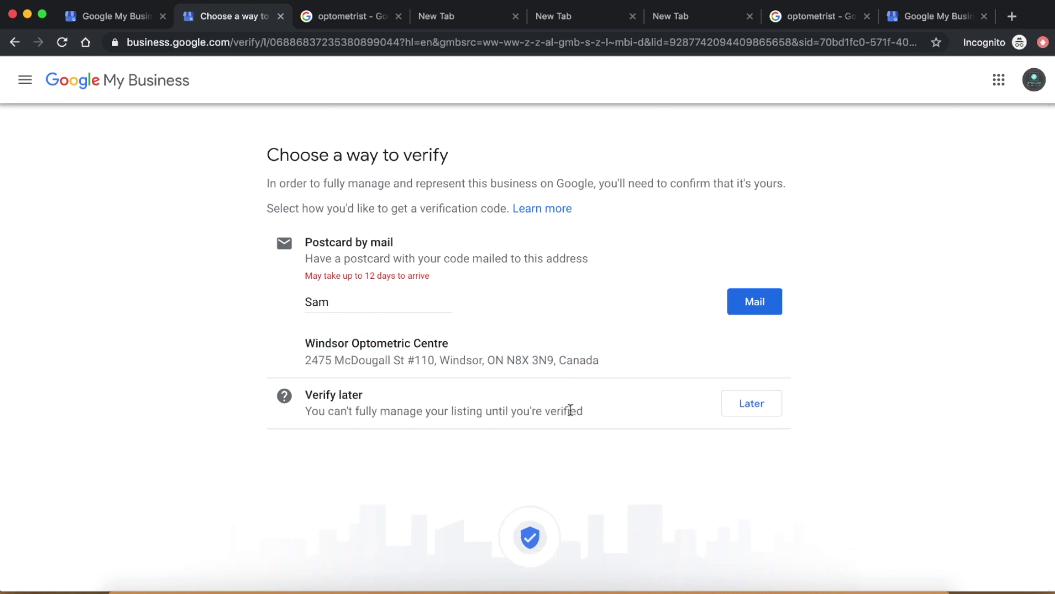
left_click(755, 404)
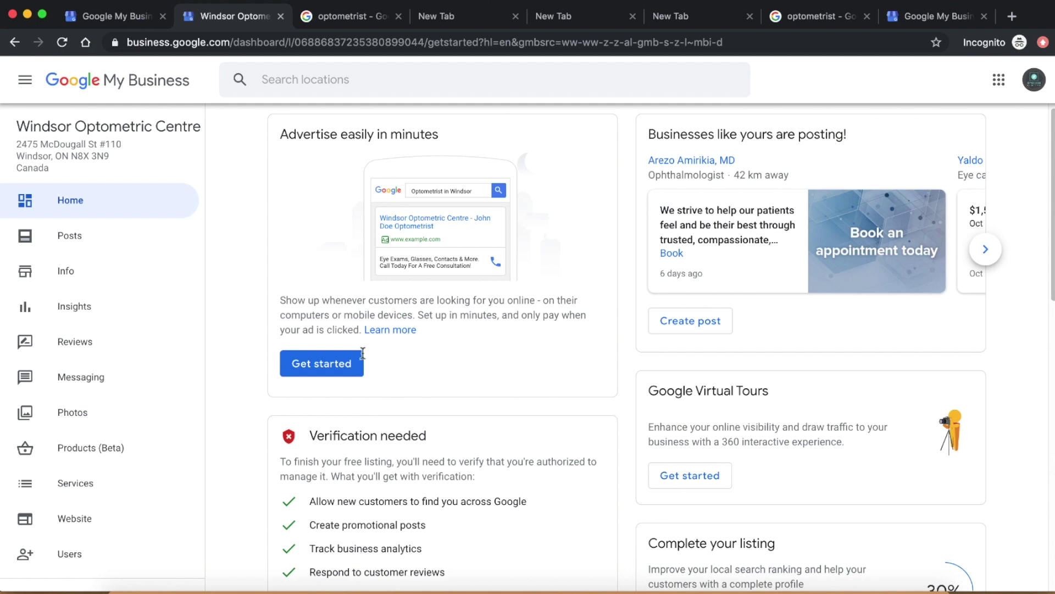
- In the business info, add Windsor, ON, Canada and Ontario, Canada as service areas
left_click(101, 294)
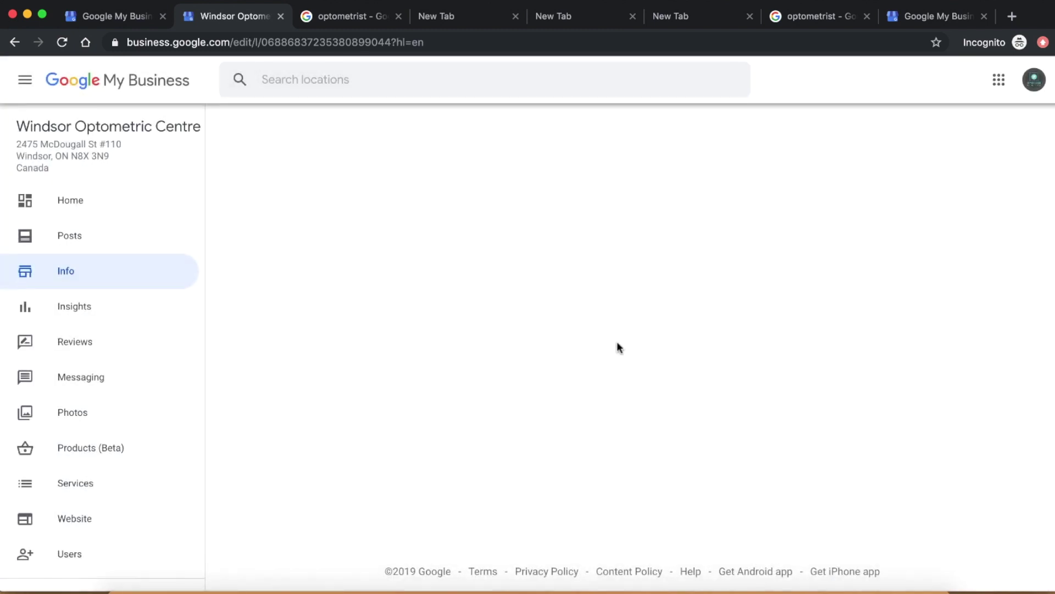
scroll(541, 411, "down", 3)
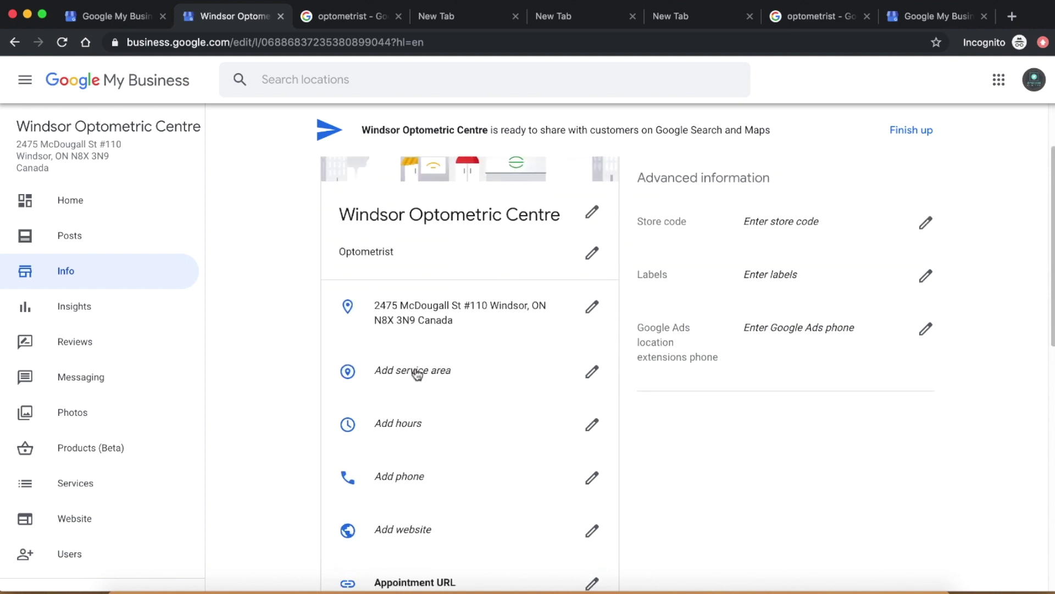
left_click(469, 374)
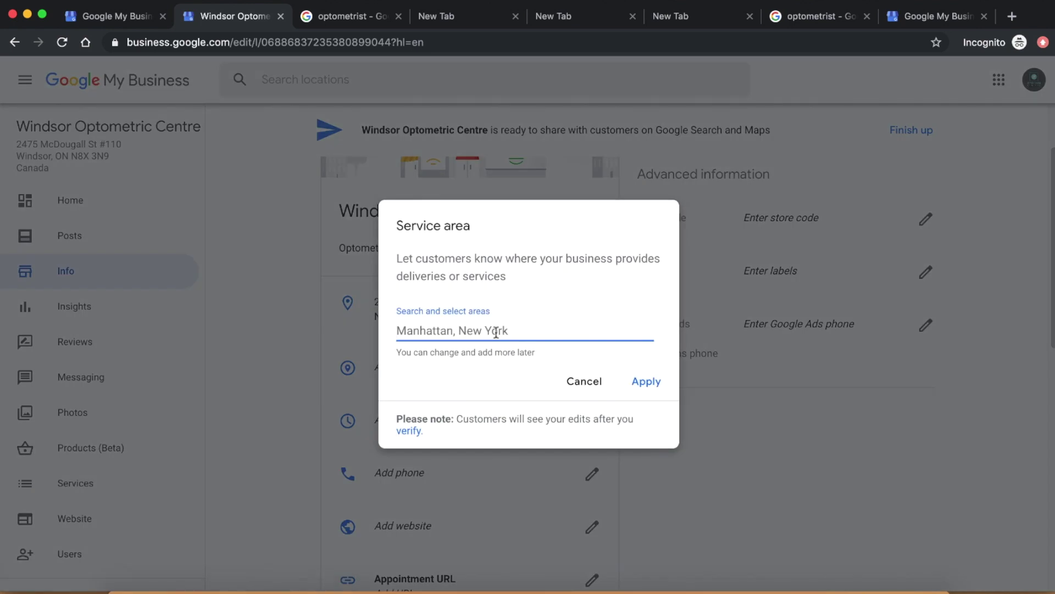
type("windsor")
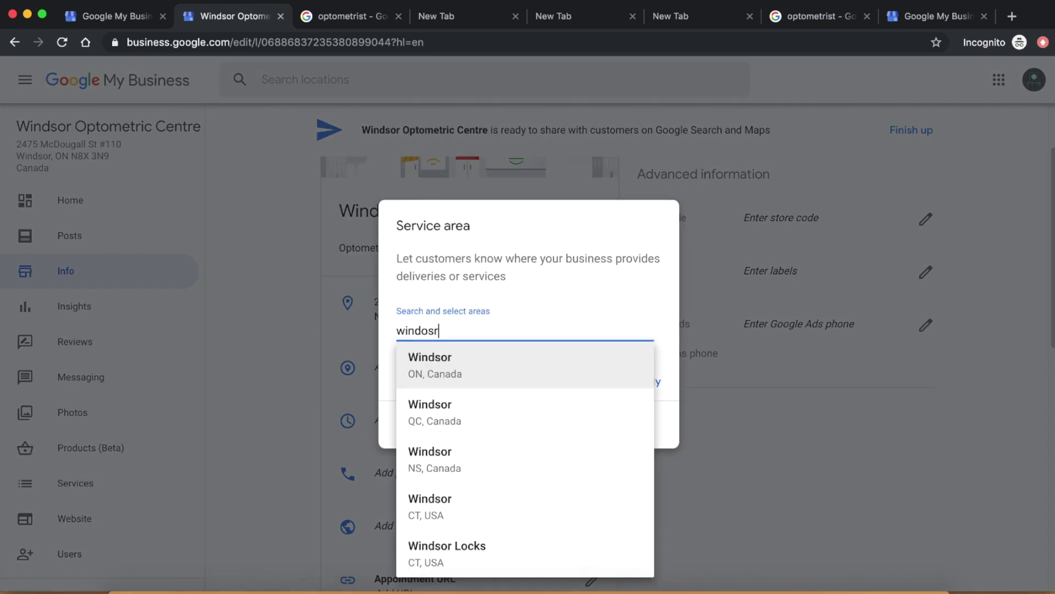
left_click(476, 367)
type("onta")
left_click(441, 329)
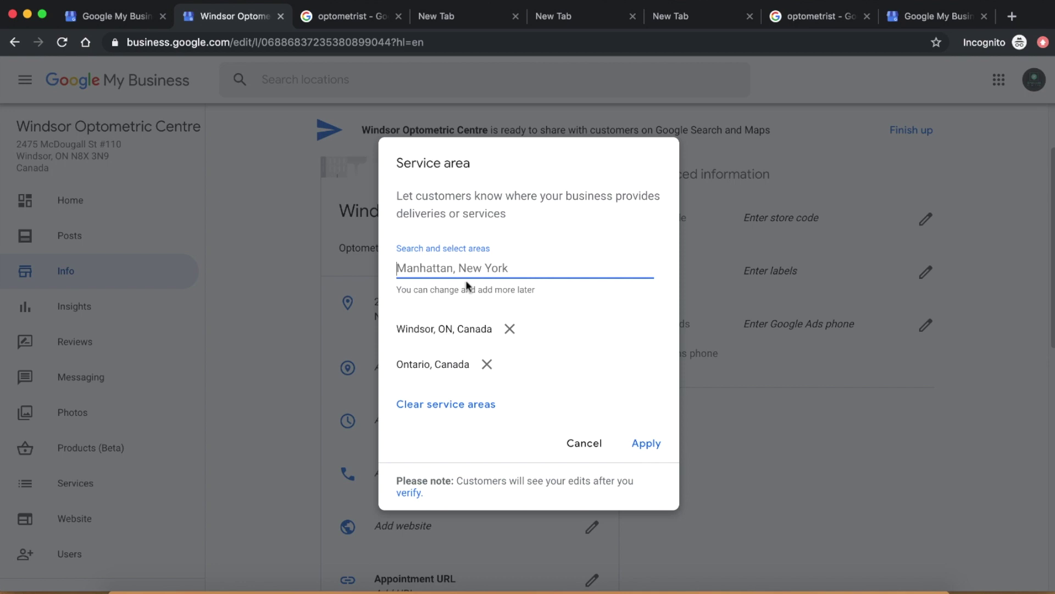
- Remove both service areas and cancel the service area edit
left_click(510, 329)
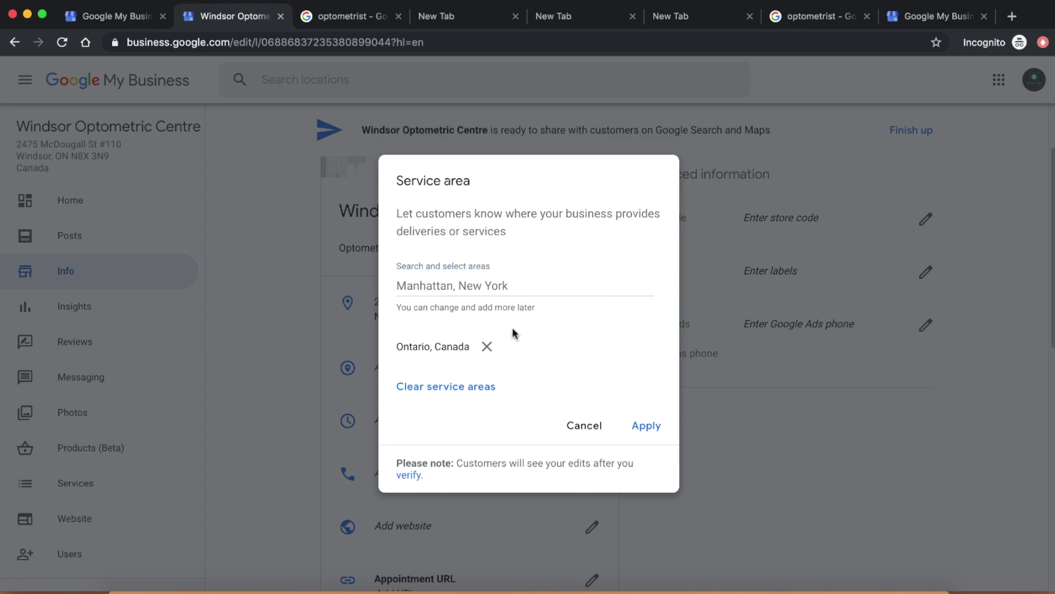
left_click(487, 346)
left_click(580, 384)
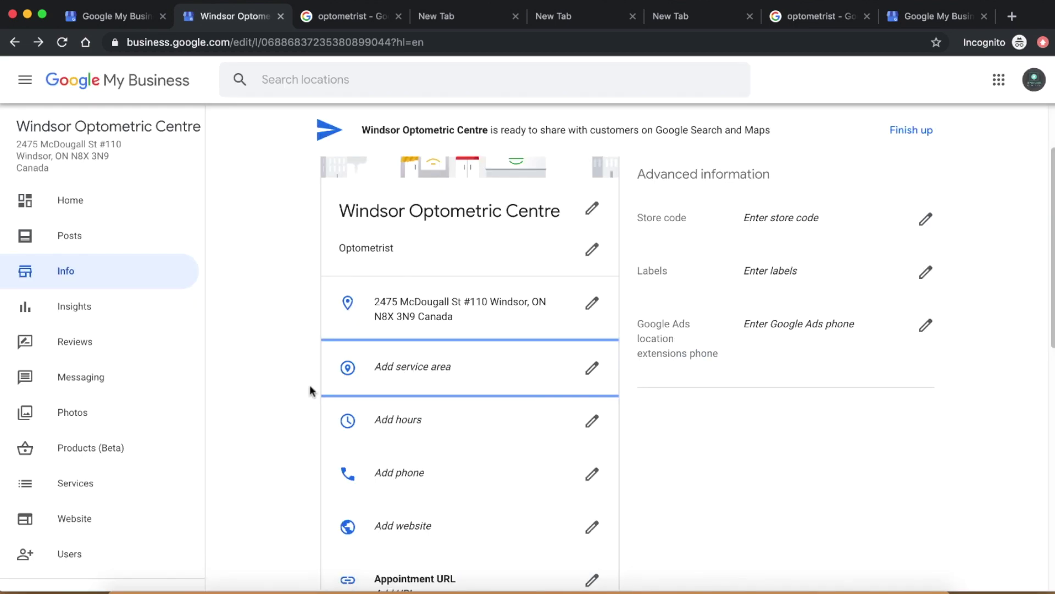
- Review the remaining business info fields, from hours, phone and website to services, attributes, description, opening date and photos
scroll(410, 421, "down", 1)
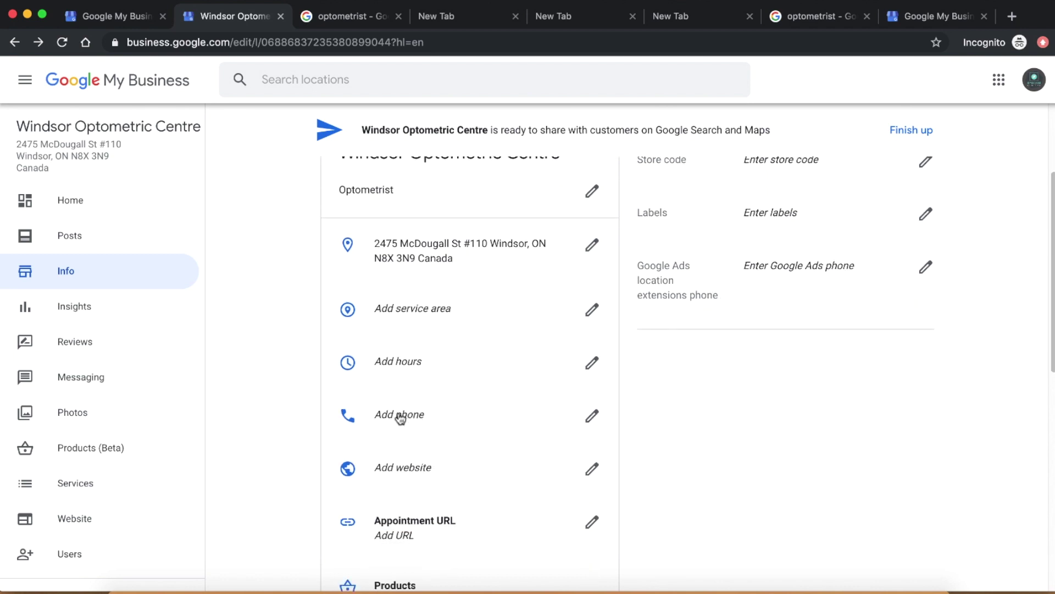
scroll(336, 489, "down", 2)
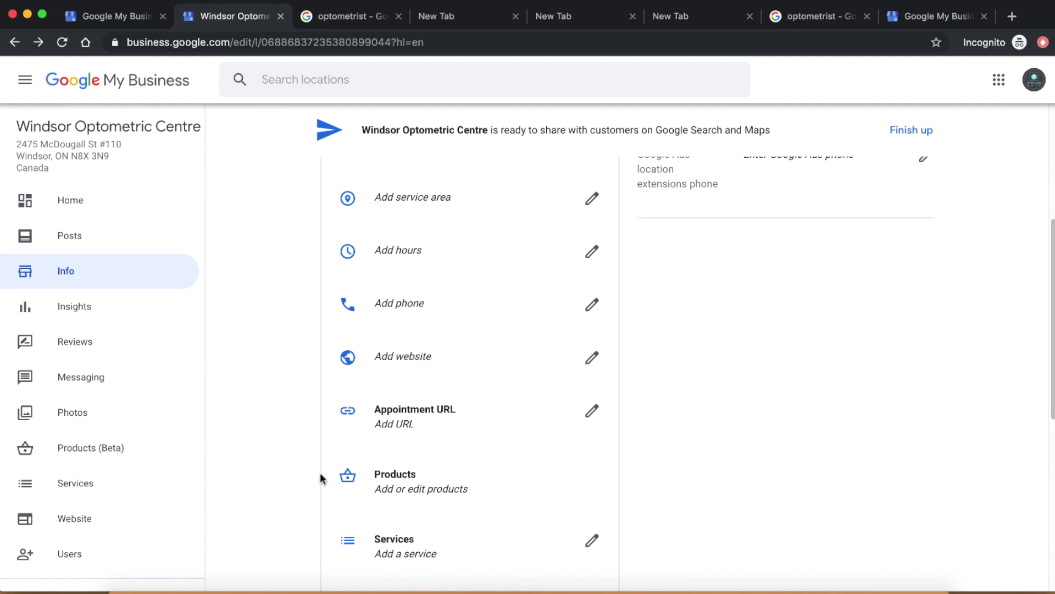
scroll(308, 506, "down", 3)
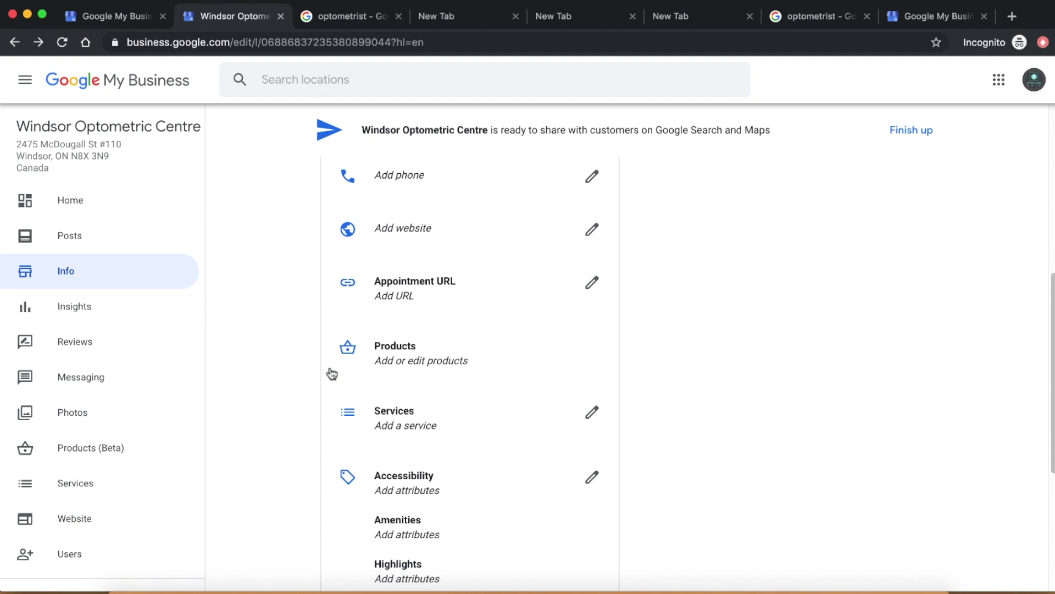
scroll(412, 401, "down", 1)
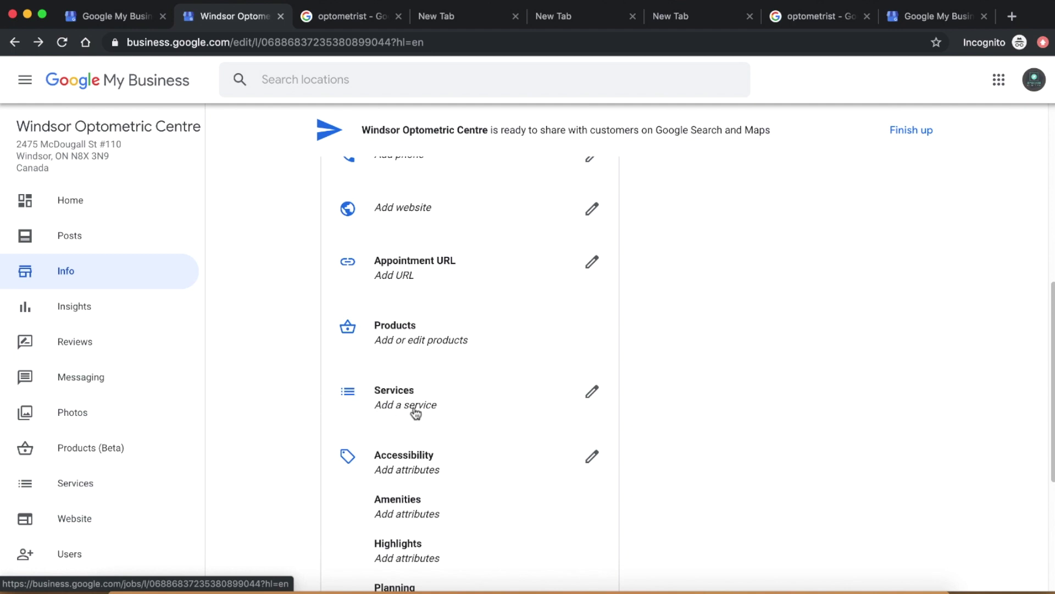
scroll(272, 558, "down", 2)
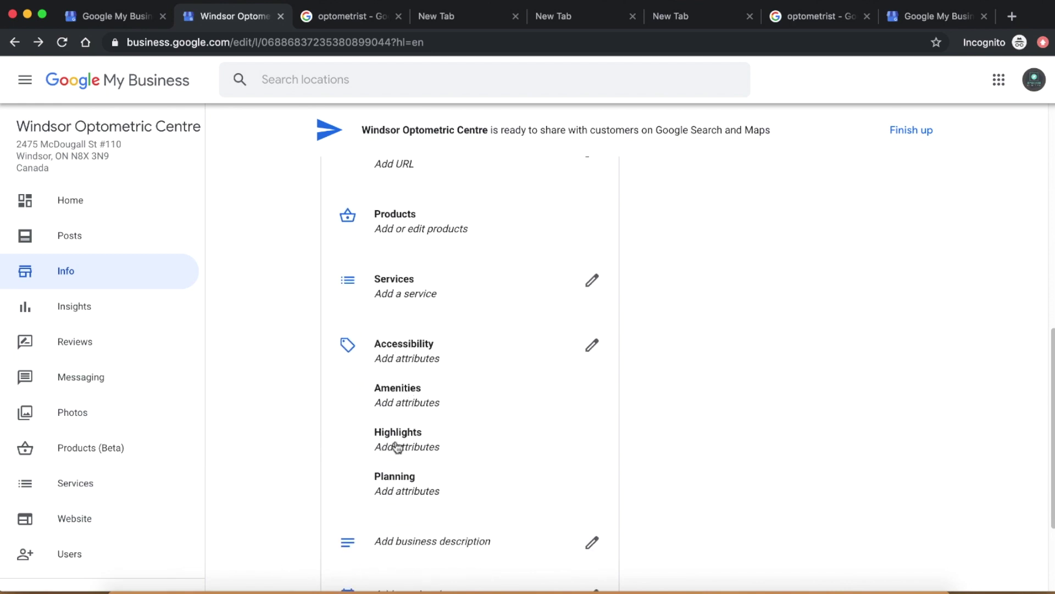
scroll(337, 415, "down", 2)
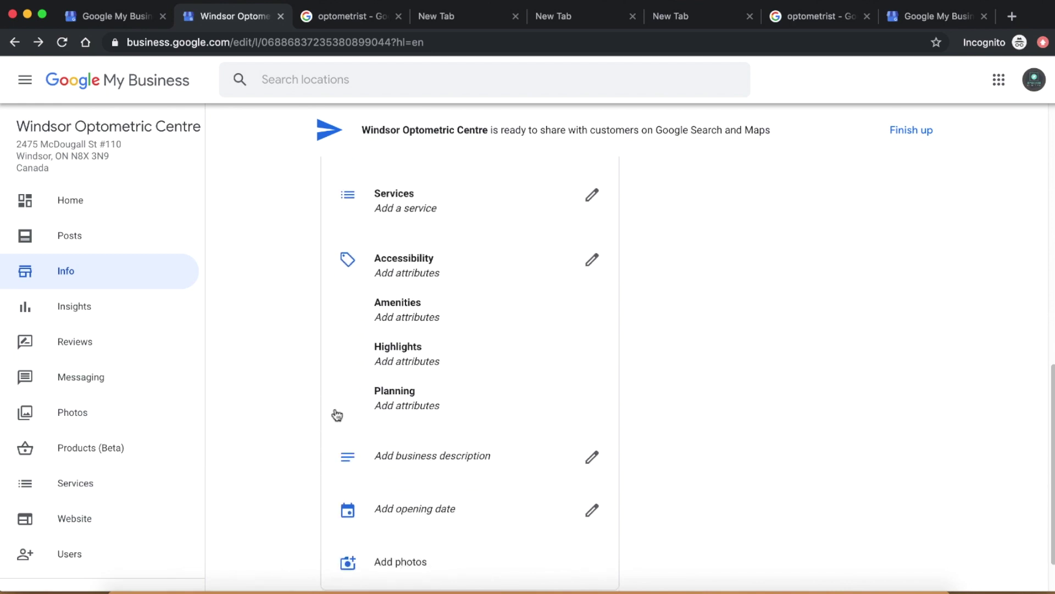
scroll(293, 461, "down", 1)
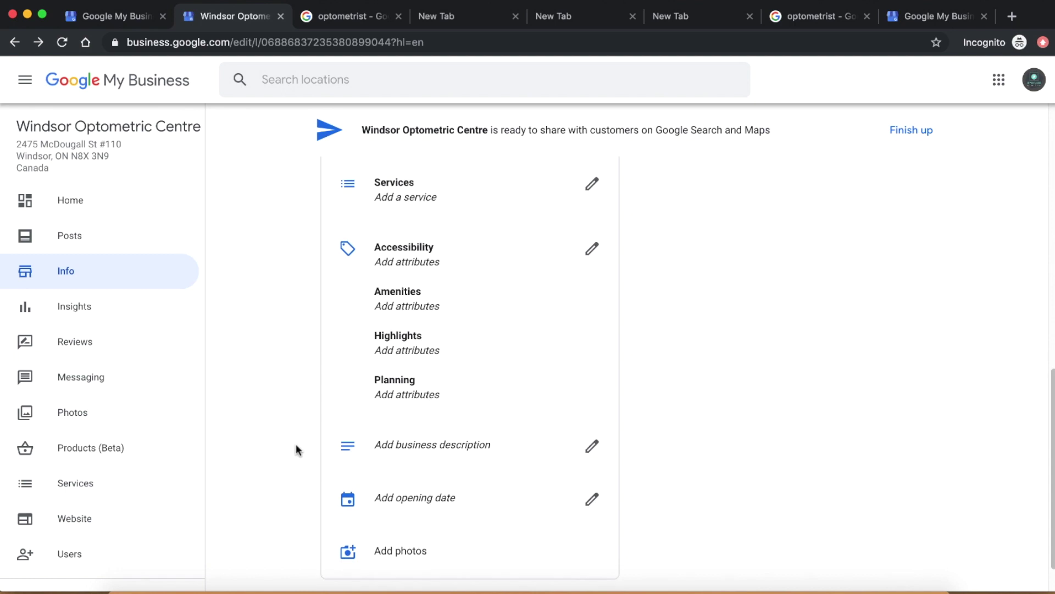
- View the business description editor and close it without entering any text
left_click(400, 439)
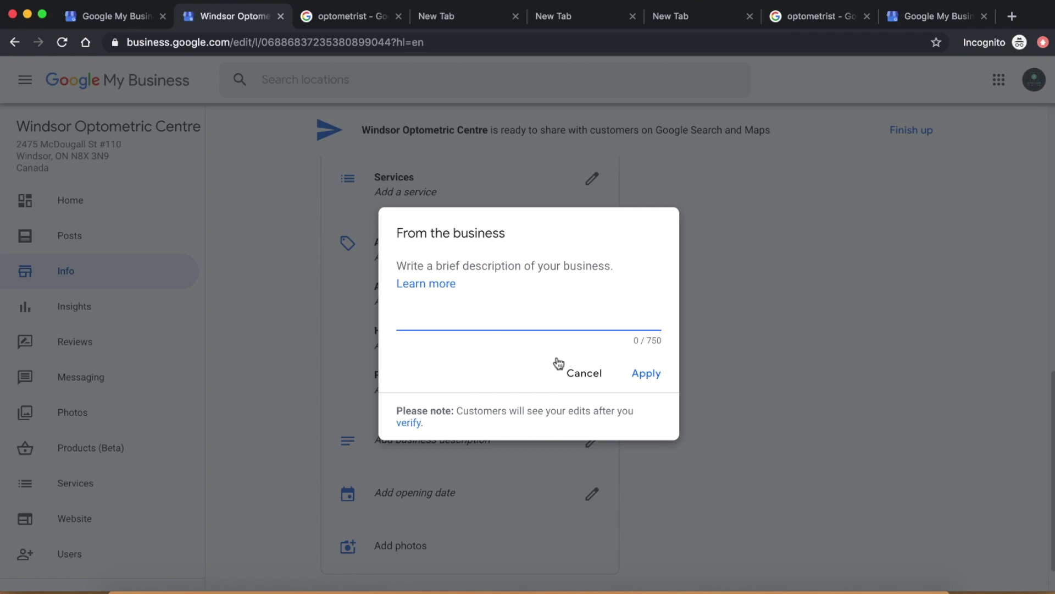
left_click(583, 374)
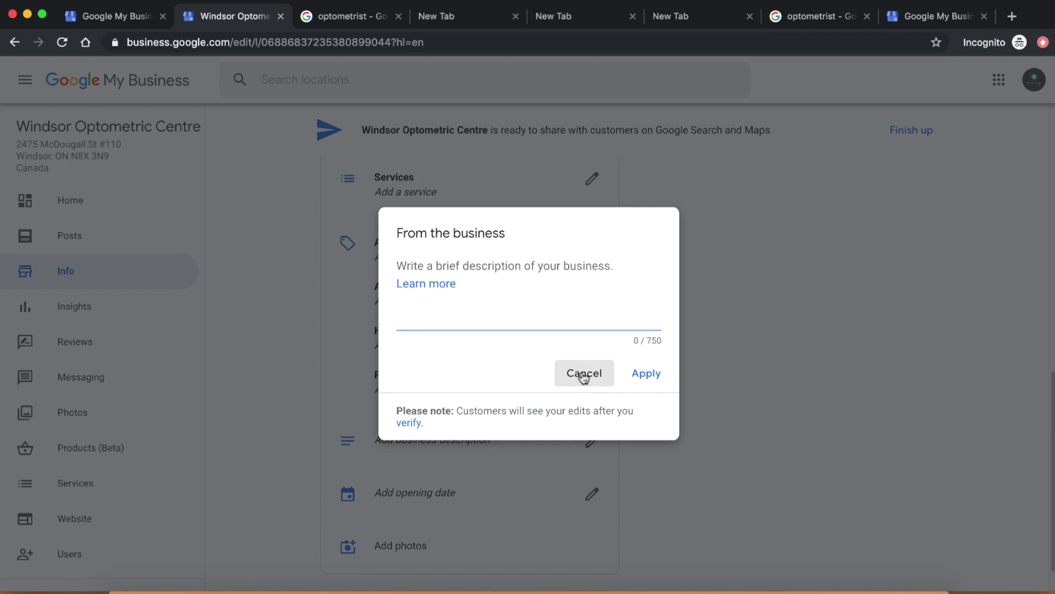
scroll(311, 476, "down", 1)
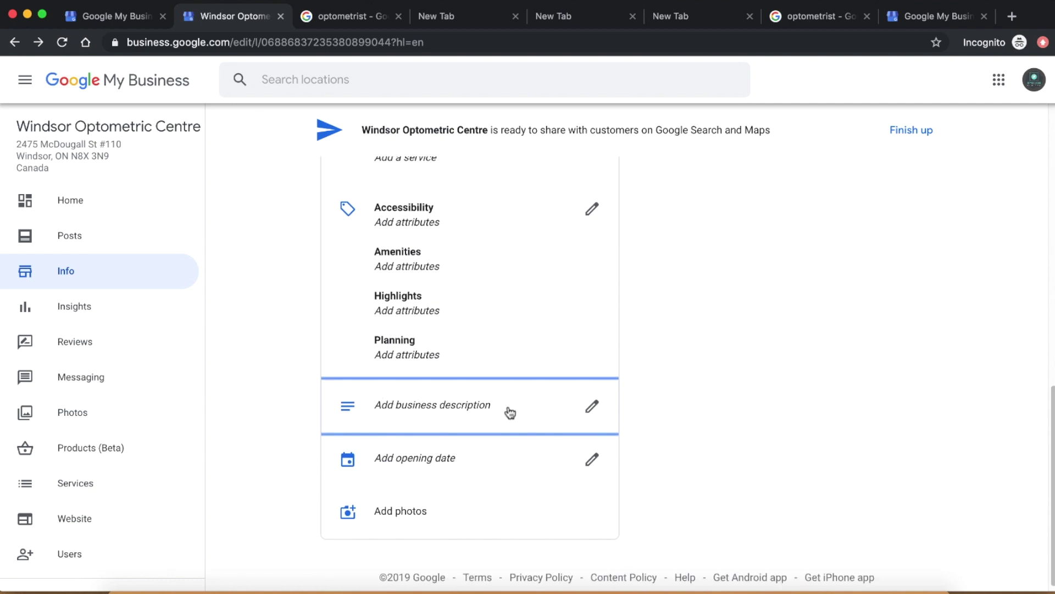
left_click_drag(510, 413, 372, 406)
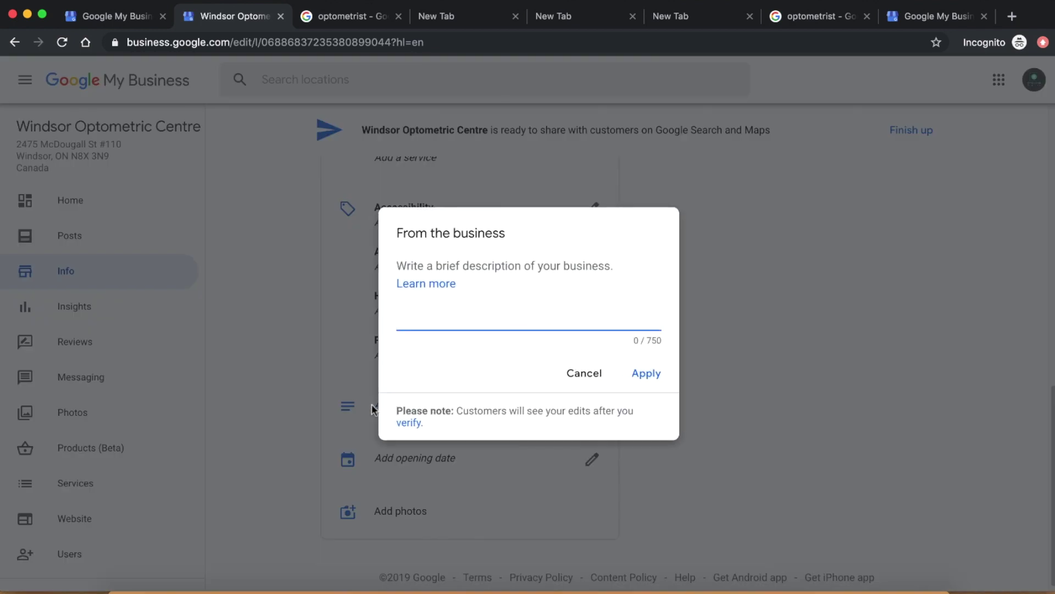
left_click(583, 371)
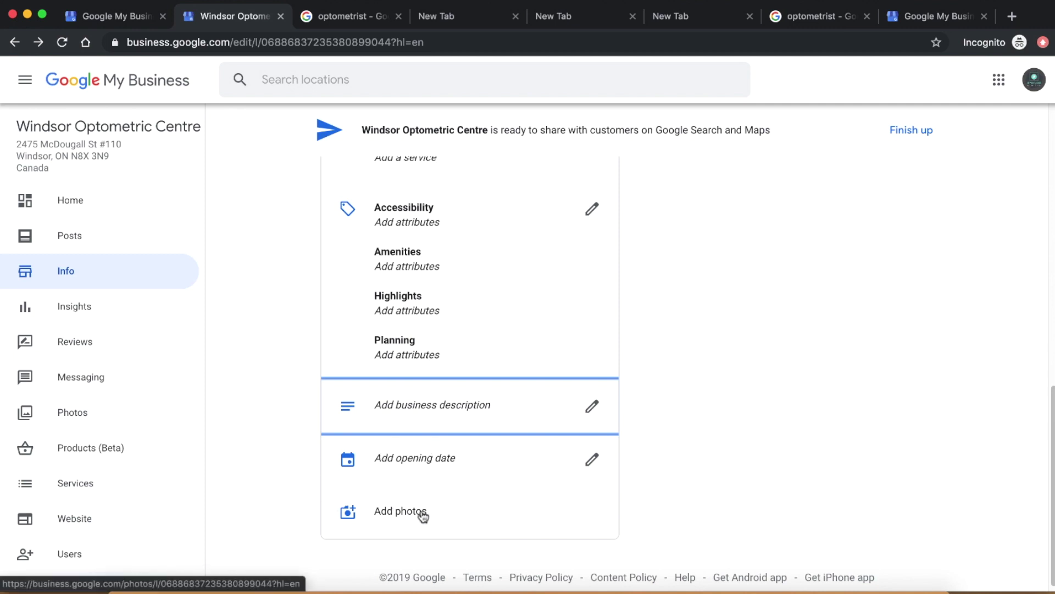
- Open the listing's photos section and view the Exterior photo category
left_click(101, 421)
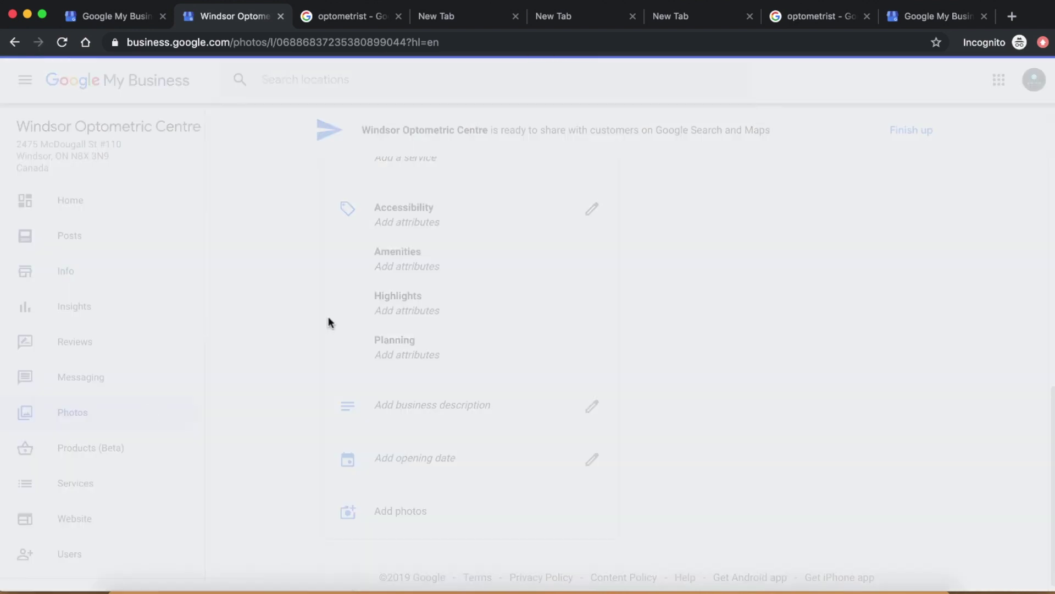
scroll(295, 349, "down", 4)
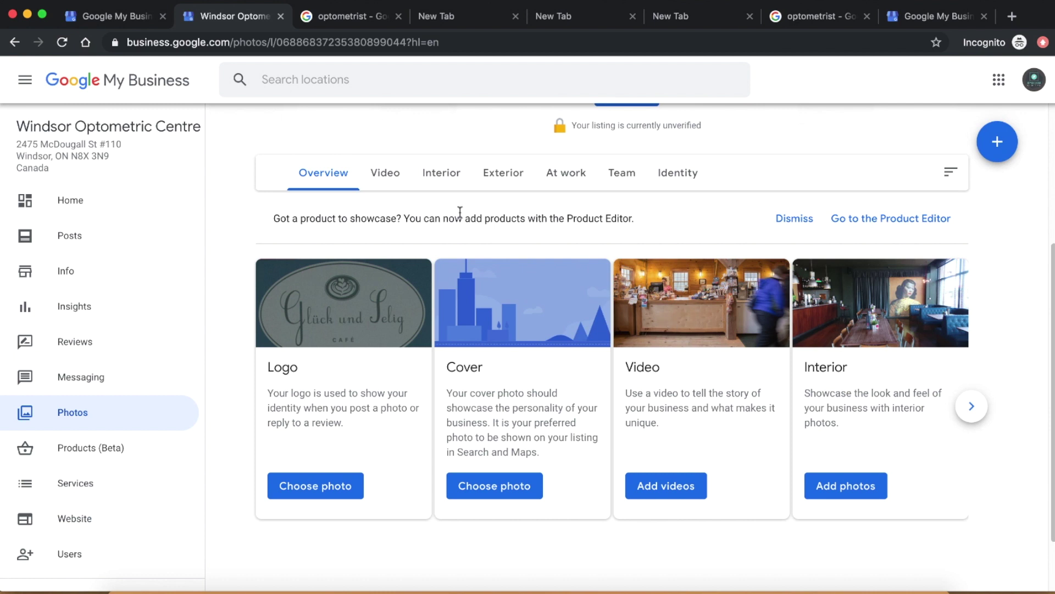
left_click(497, 177)
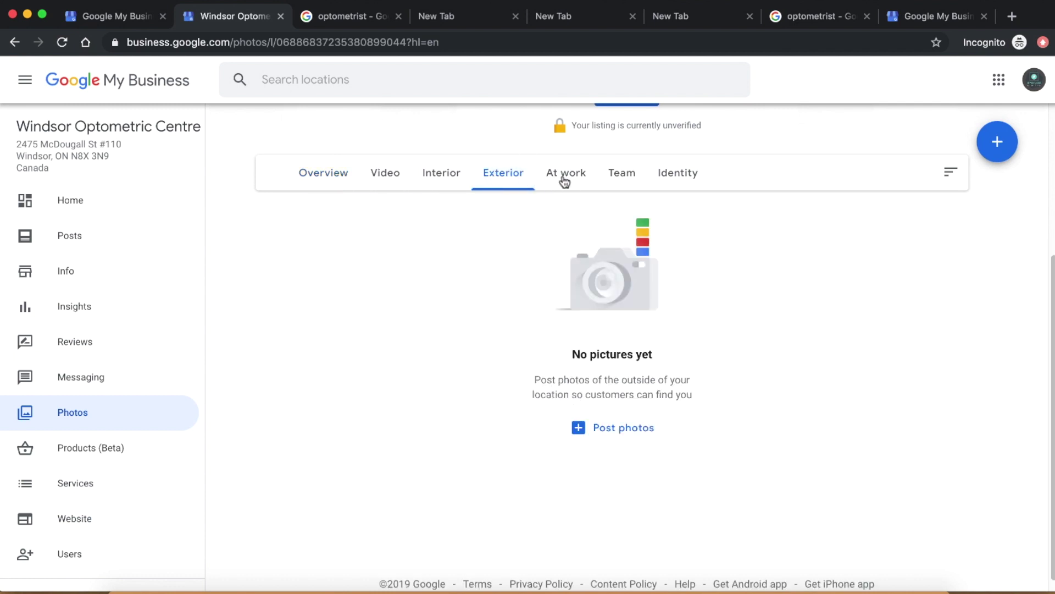
- View the At work, Team and Identity categories in the listing's photos section
left_click(565, 177)
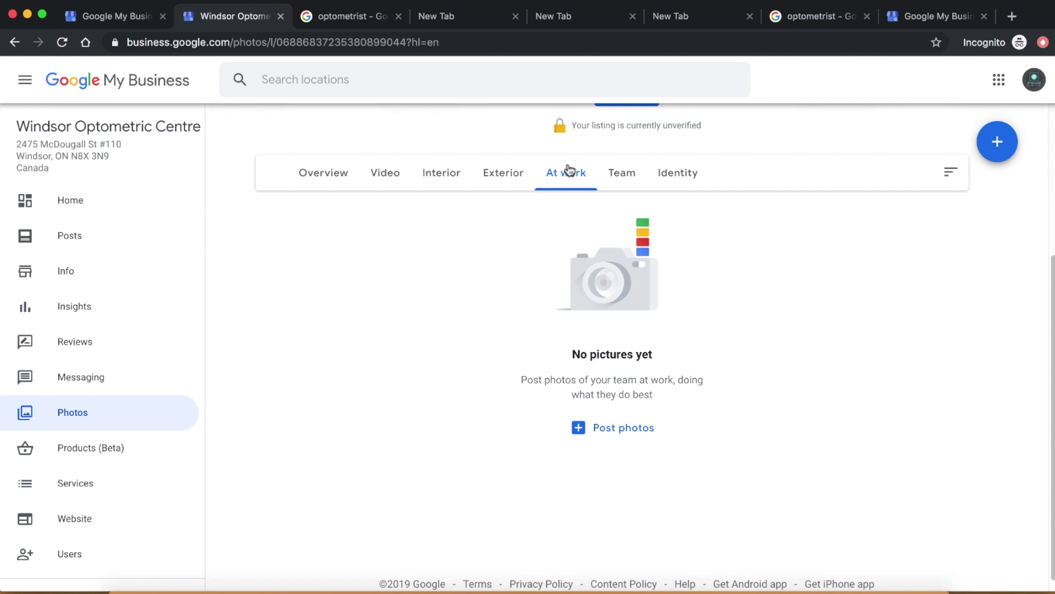
left_click(612, 177)
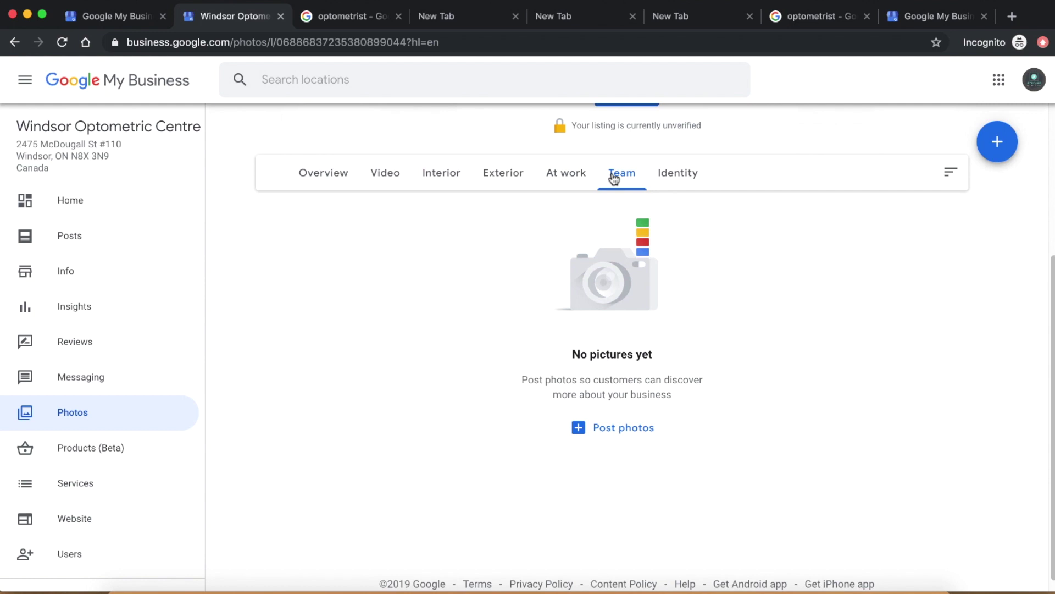
left_click(674, 175)
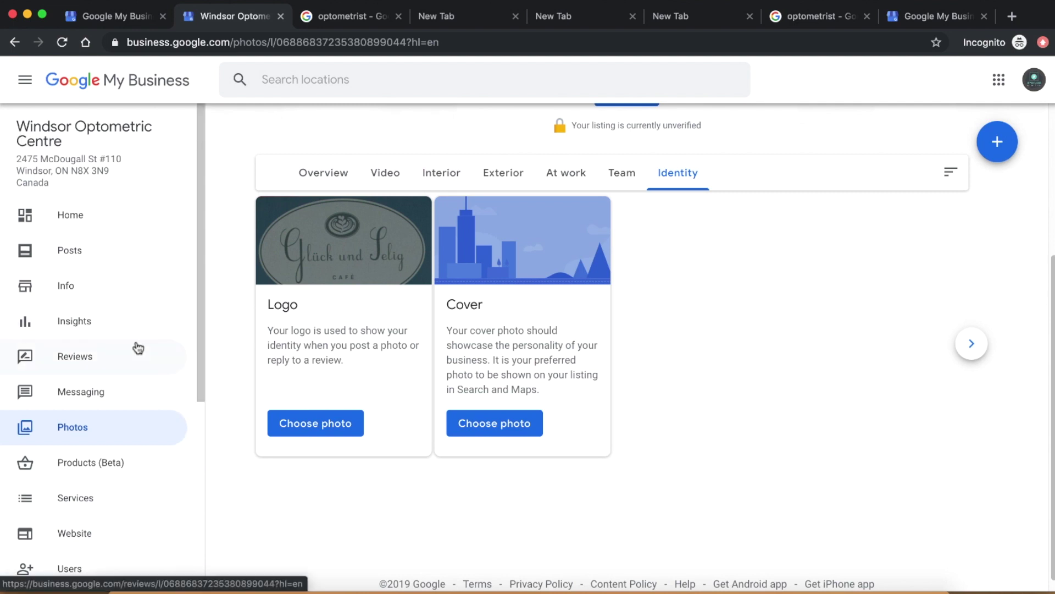
- Open the listing's reviews section and examine the heading about showing customers that the business is listening
left_click(136, 352)
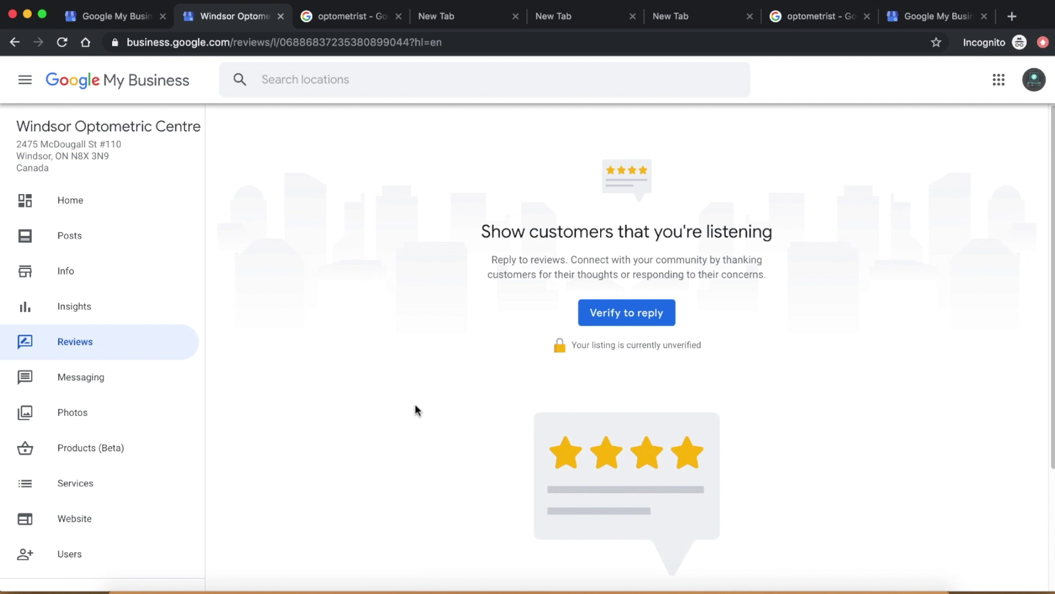
left_click_drag(775, 231, 471, 235)
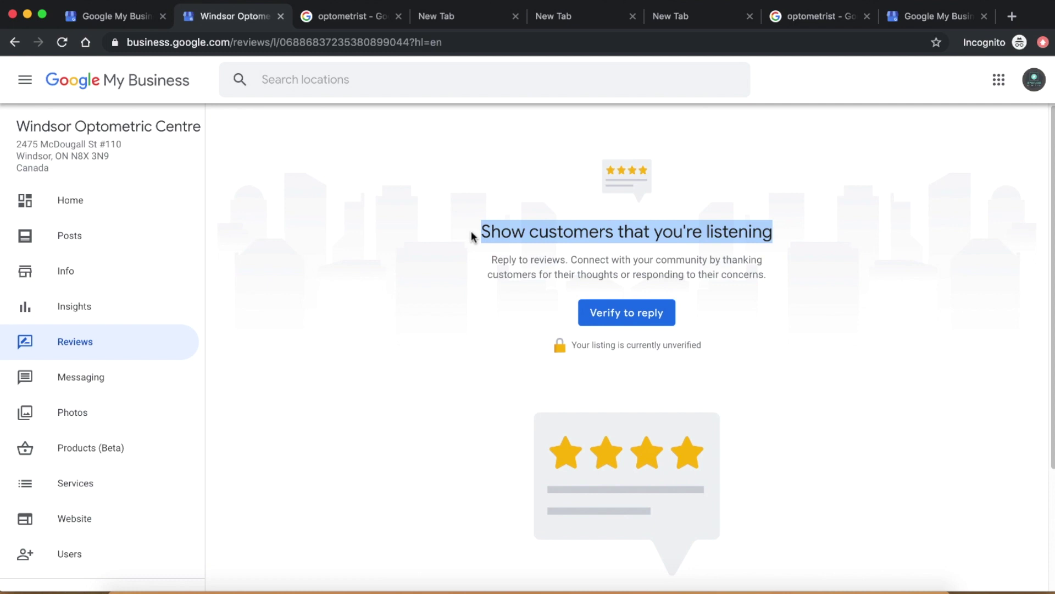
left_click(473, 240)
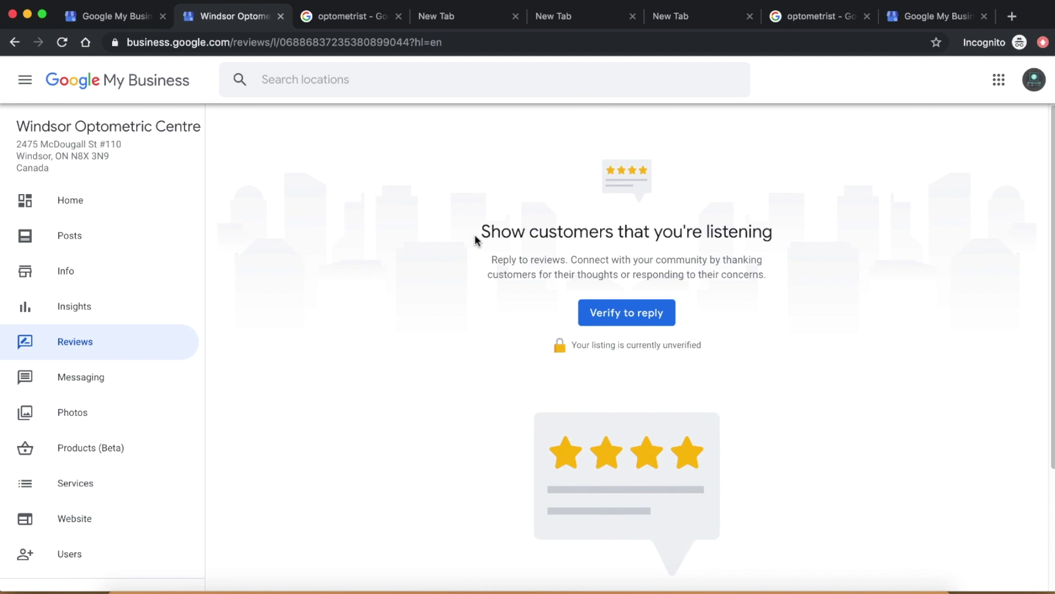
left_click_drag(475, 236, 778, 241)
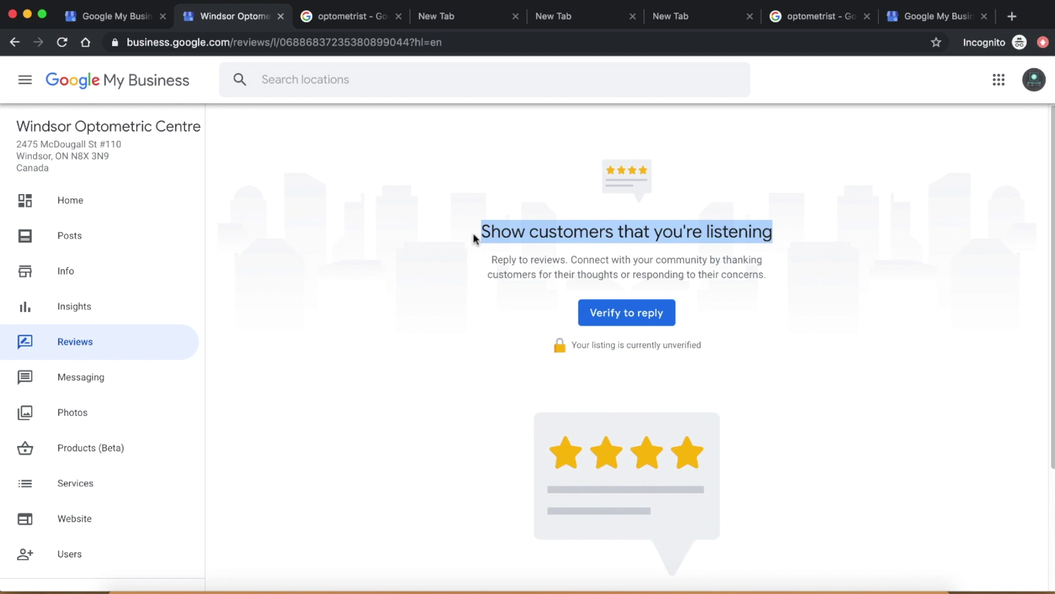
left_click(374, 274)
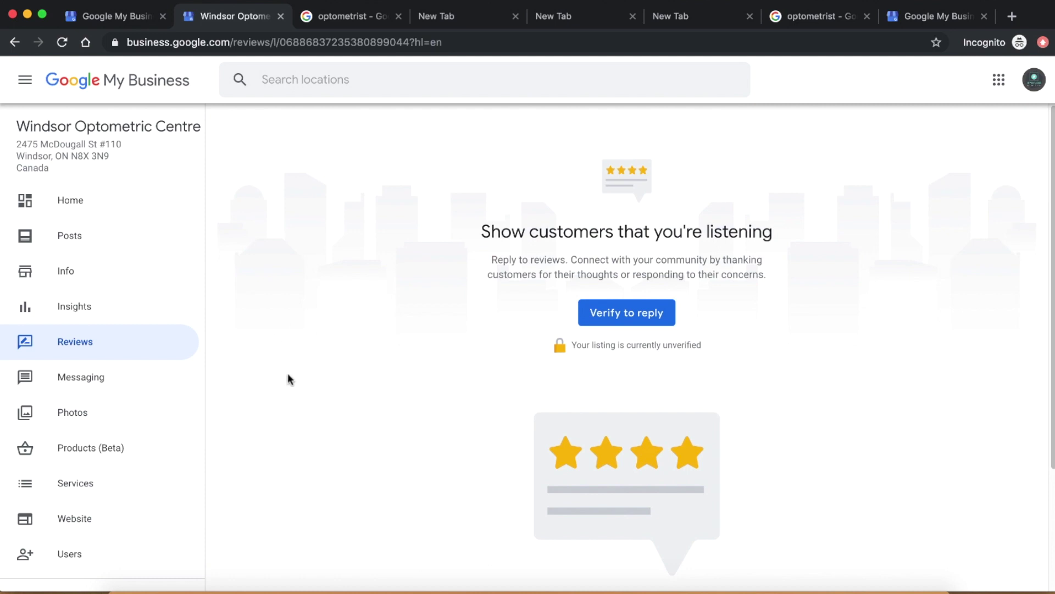
- View the listing's posts section, closing the offer post introduction, and view the services section
left_click(104, 261)
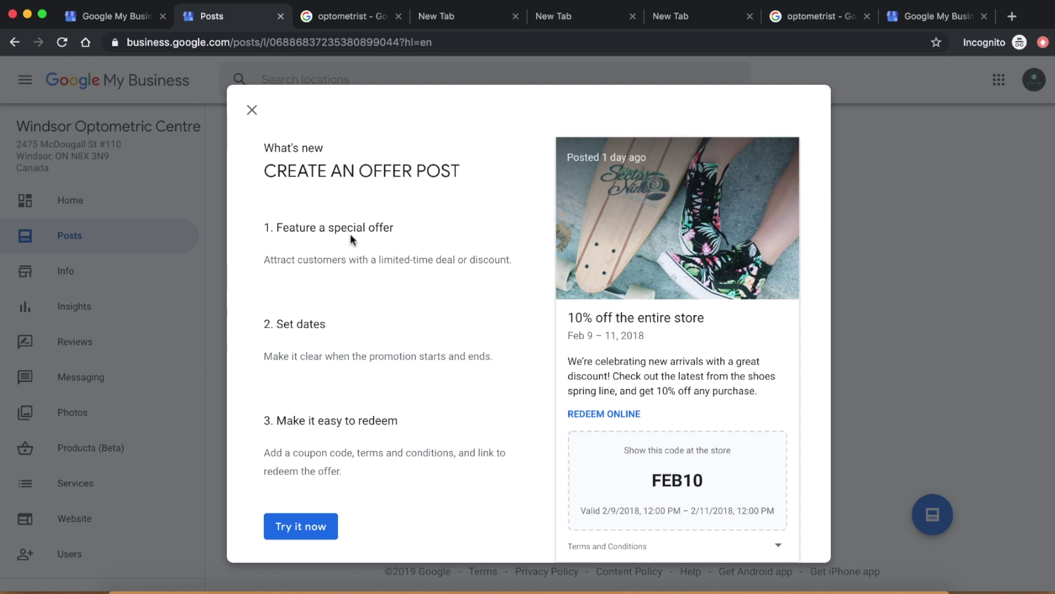
left_click(252, 110)
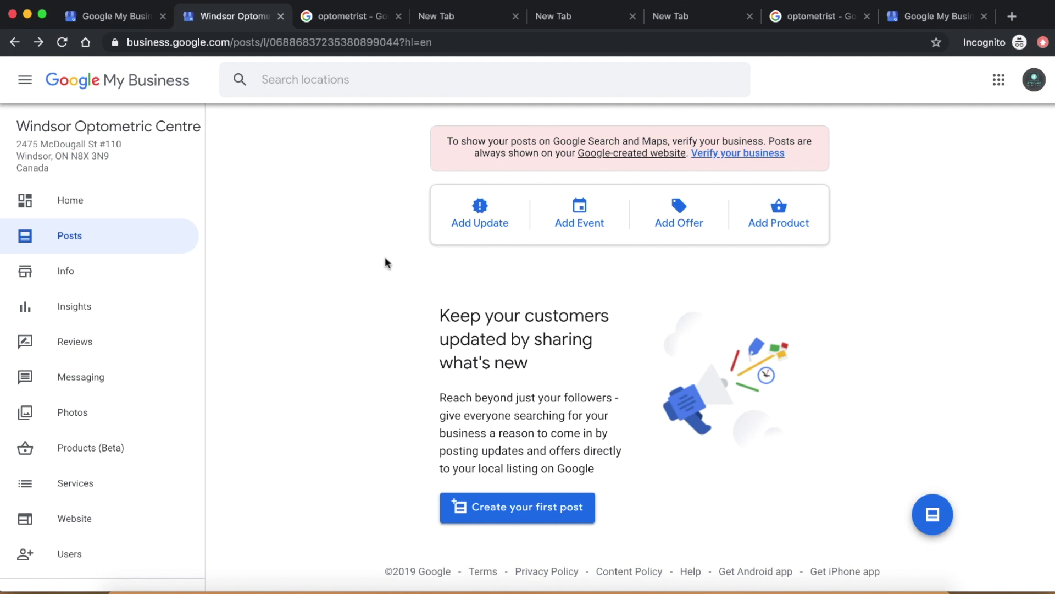
scroll(122, 426, "down", 2)
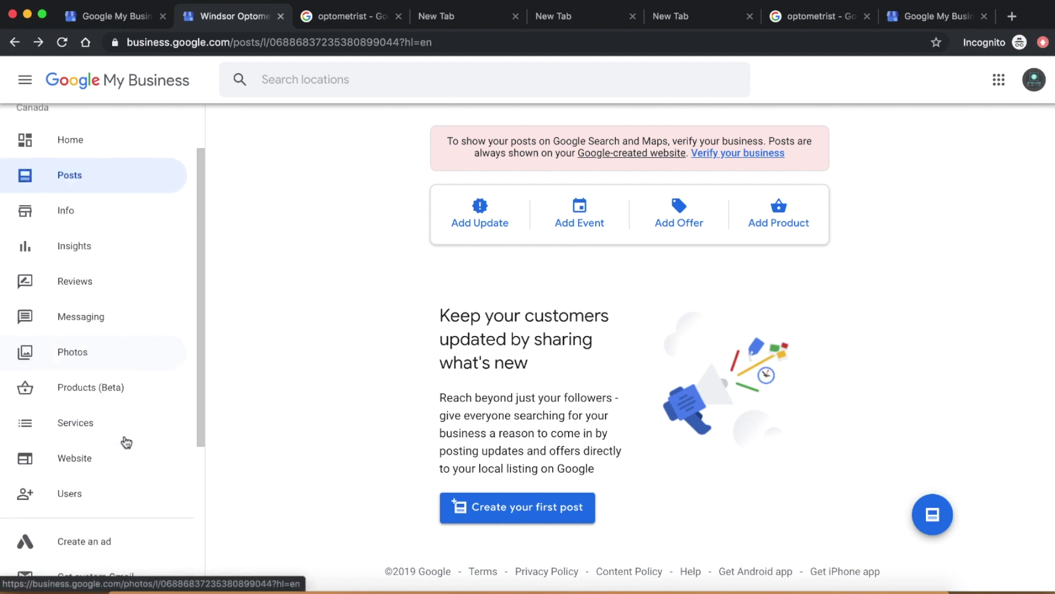
left_click(87, 425)
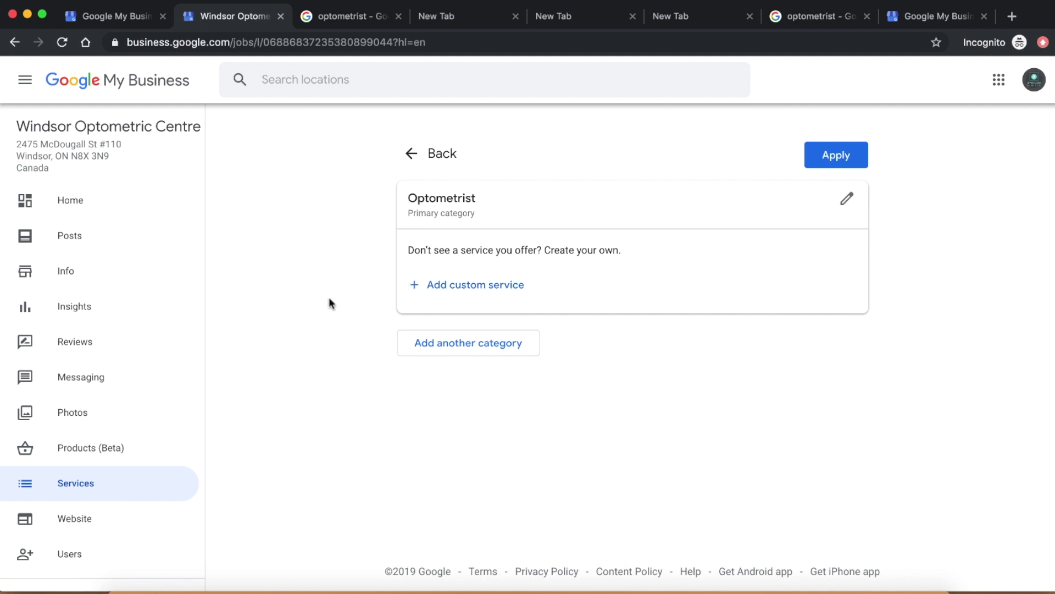
- Open the listing's website section and examine the unpublished site preview, including its title area and header photo
scroll(138, 453, "down", 2)
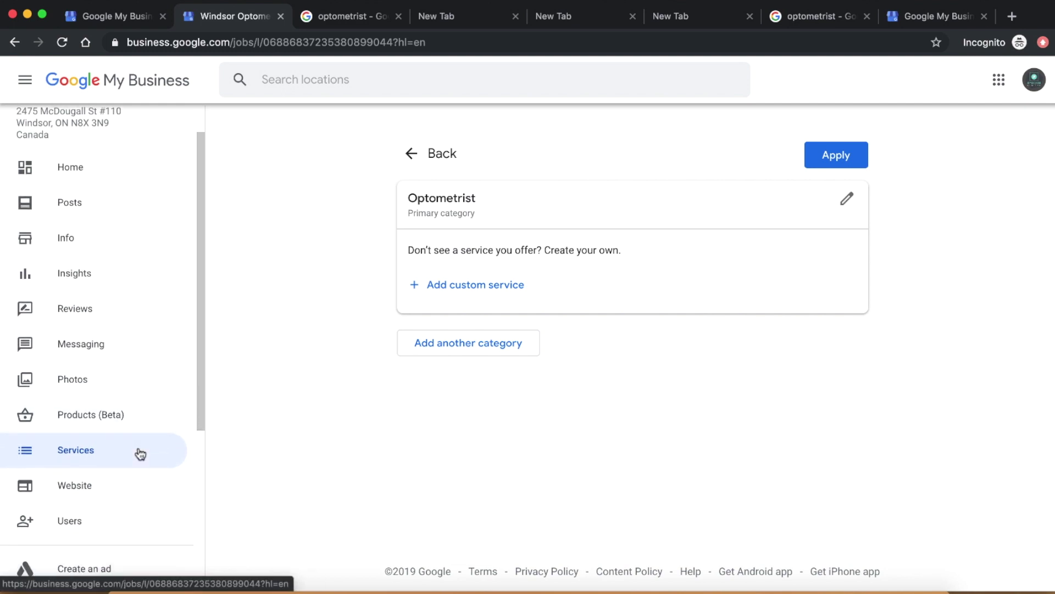
left_click(104, 484)
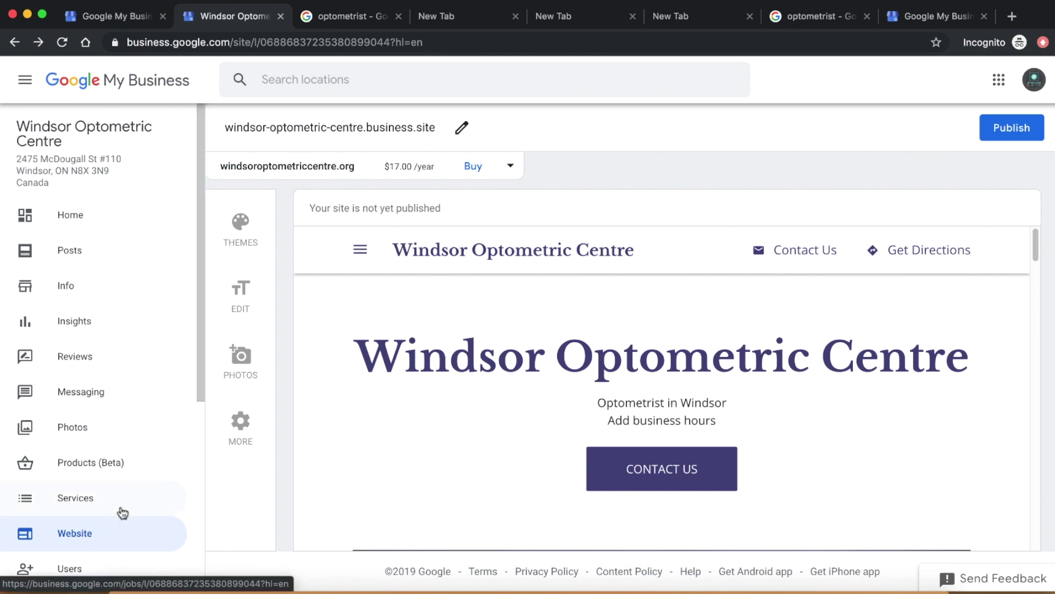
scroll(440, 400, "down", 4)
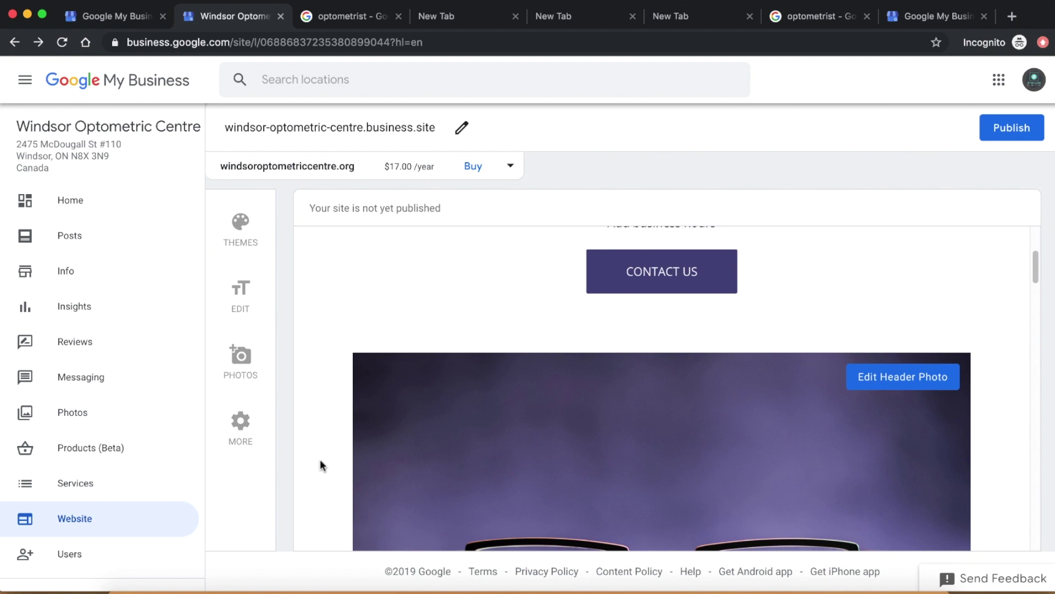
scroll(320, 459, "down", 3)
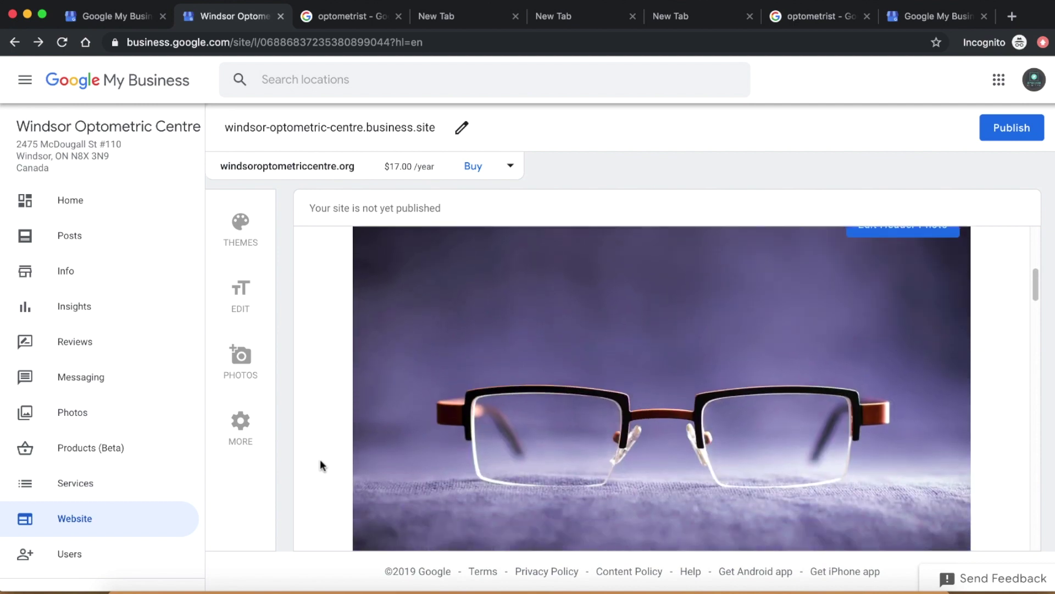
scroll(320, 460, "up", 3)
scroll(320, 459, "down", 3)
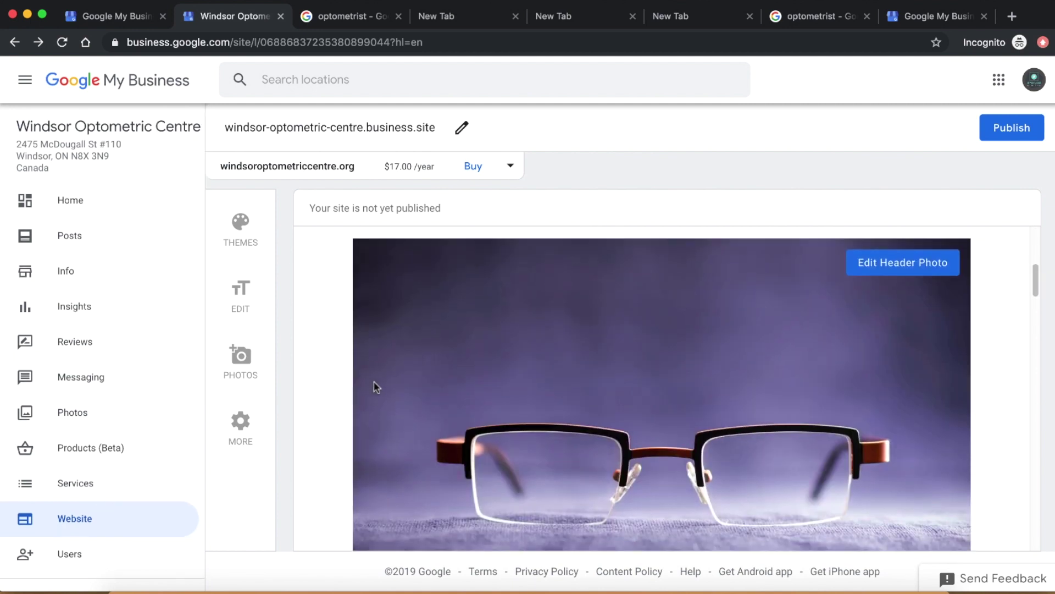
scroll(401, 346, "up", 5)
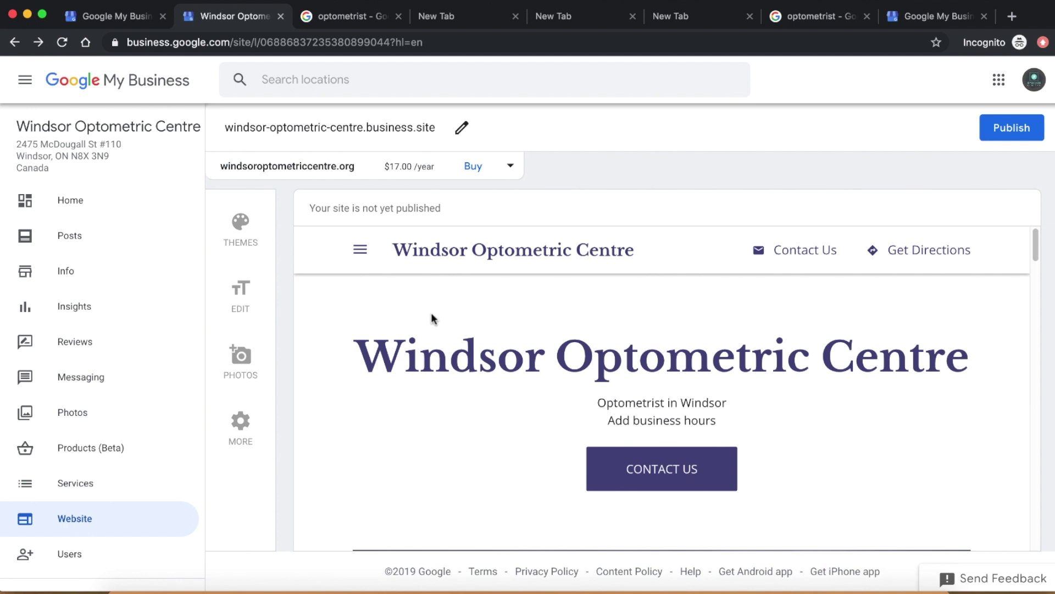
scroll(667, 428, "down", 10)
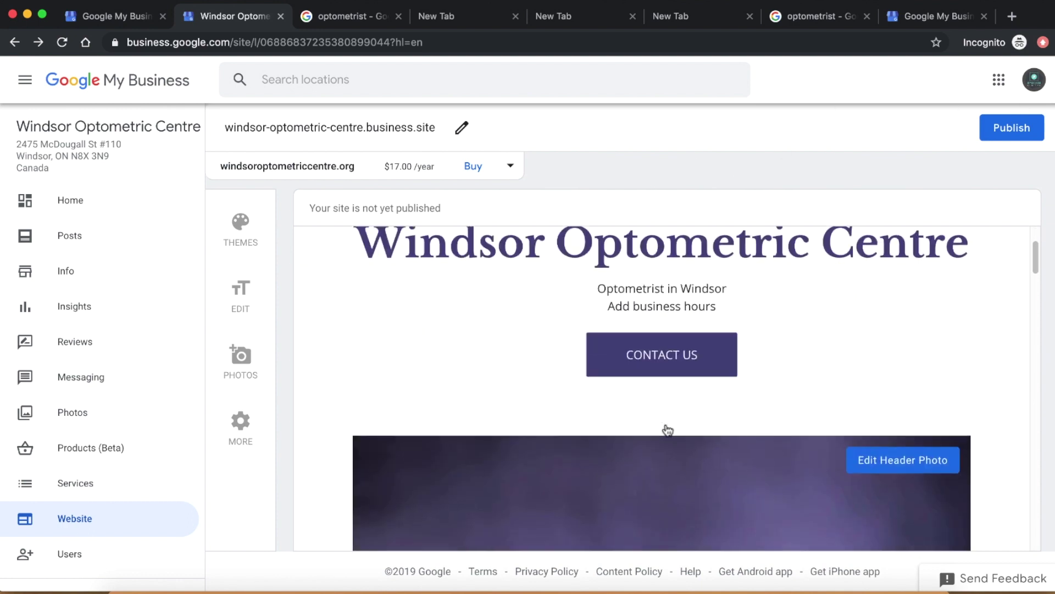
scroll(666, 428, "down", 3)
scroll(769, 329, "up", 5)
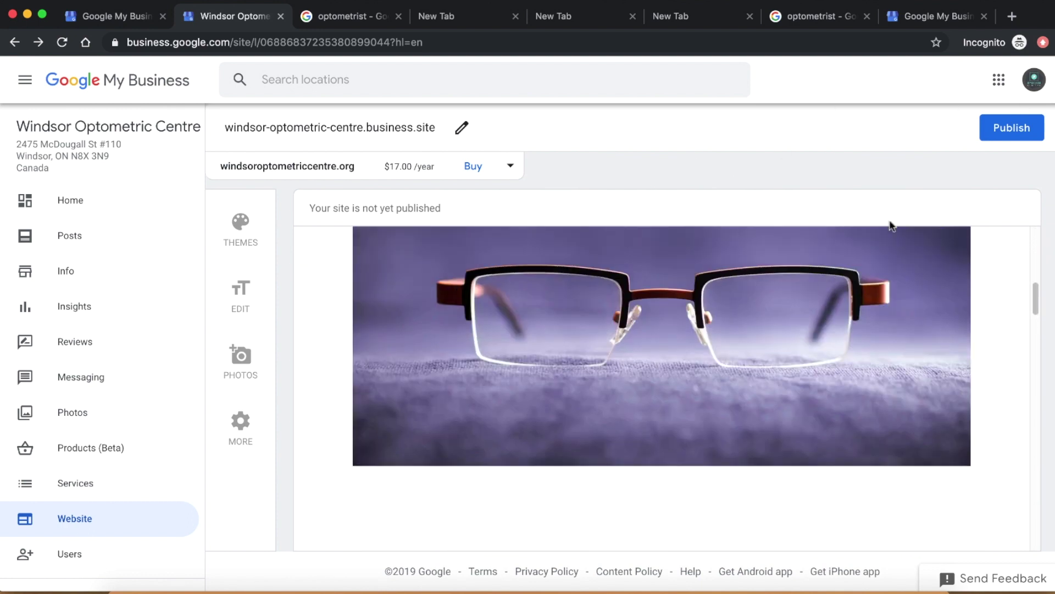